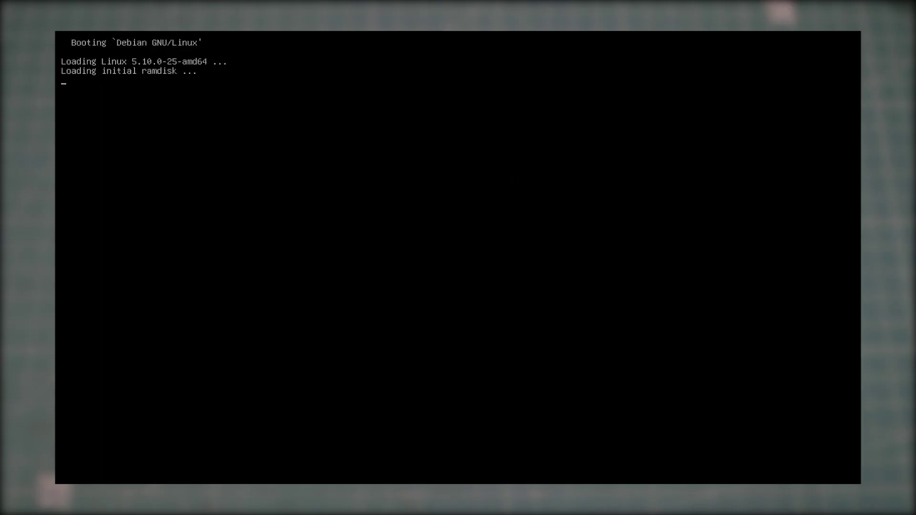
Step: Boot Debian GNU/Linux and create the CasaOS account by entering the username, the password and the password confirmation
{"action": "key", "text": "Return"}
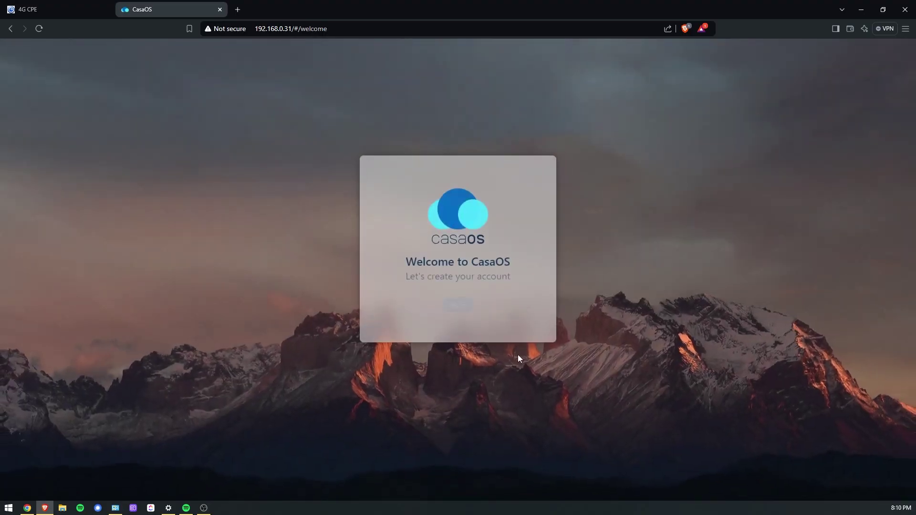
{"action": "left_click", "coordinate": [466, 309]}
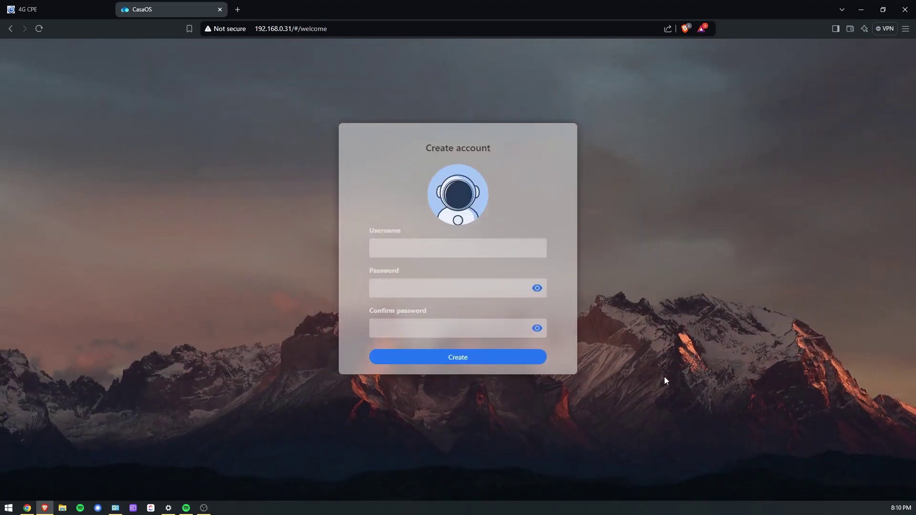
{"action": "type", "text": "********"}
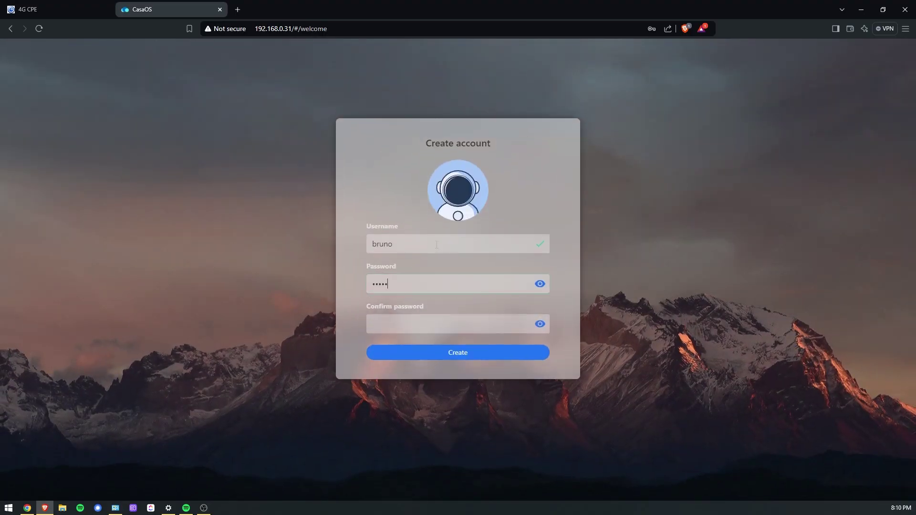
{"action": "key", "text": "Tab"}
{"action": "type", "text": "********"}
{"action": "left_click", "coordinate": [467, 353]}
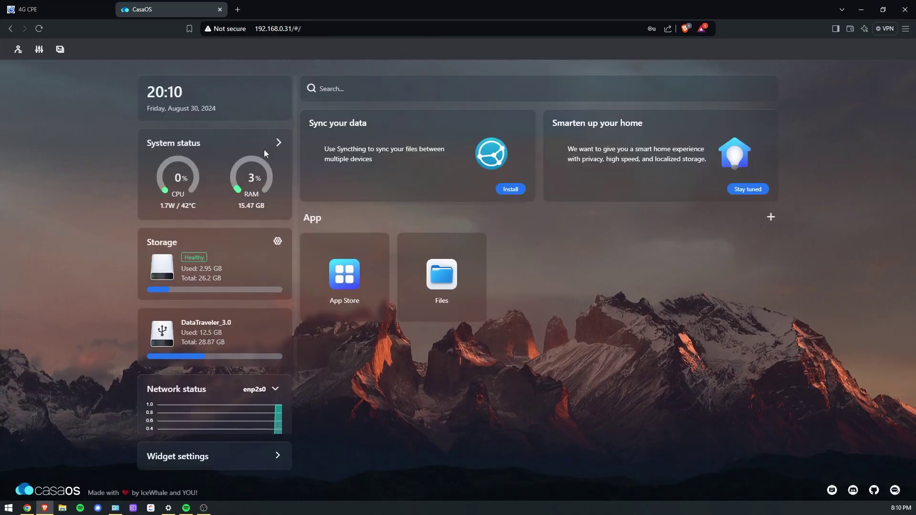
Step: Examine the CasaOS dashboard, the Documents folder in Files and the list of available apps in the App Store
{"action": "scroll", "coordinate": [242, 159], "scroll_direction": "down", "scroll_amount": 1}
{"action": "scroll", "coordinate": [272, 168], "scroll_direction": "up", "scroll_amount": 1}
{"action": "left_click", "coordinate": [442, 279]}
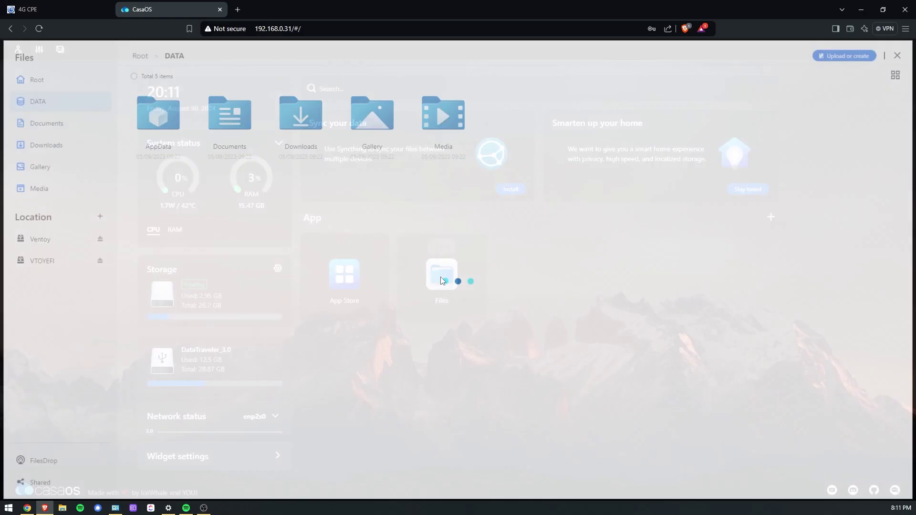
{"action": "left_click", "coordinate": [234, 122]}
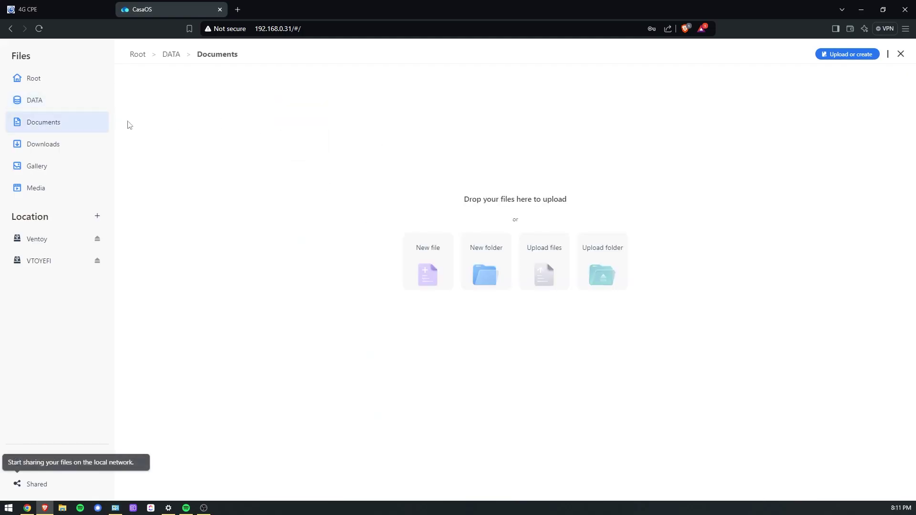
{"action": "key", "text": "Escape"}
{"action": "left_click", "coordinate": [344, 278]}
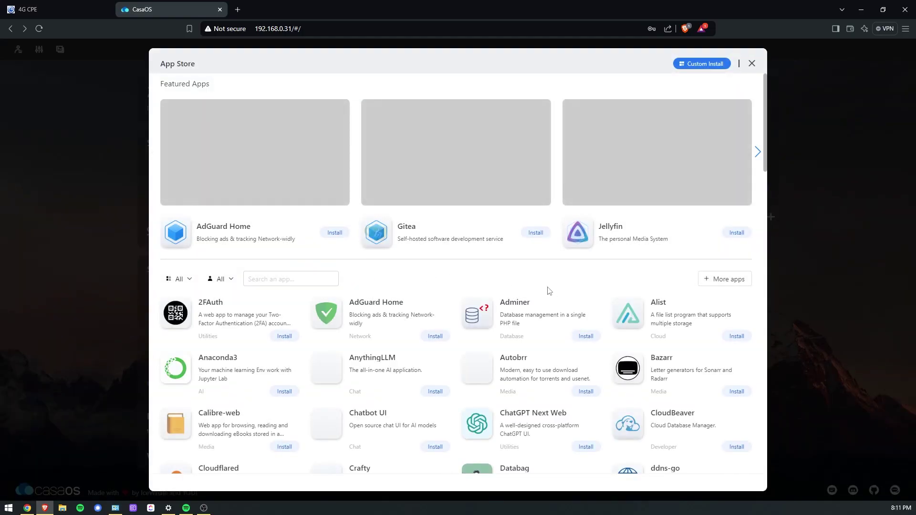
{"action": "scroll", "coordinate": [557, 299], "scroll_direction": "down", "scroll_amount": 5}
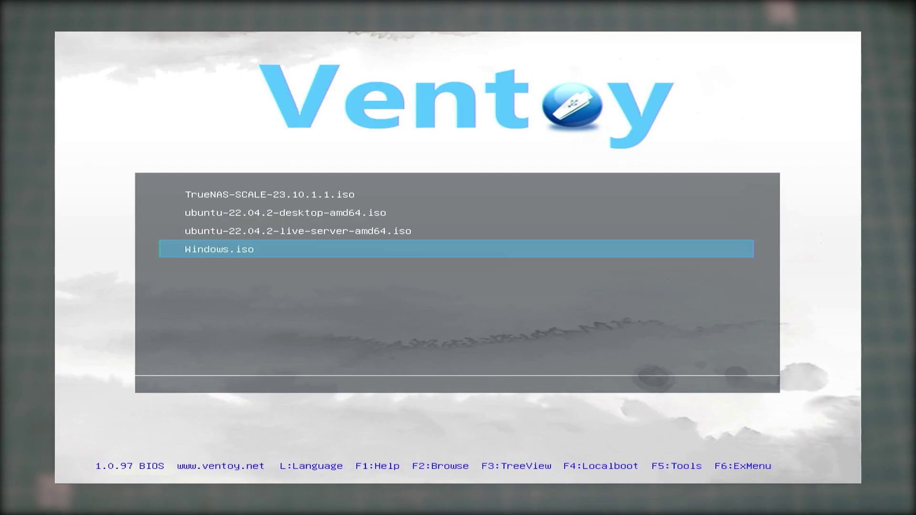
Step: Boot an ISO image from the Ventoy boot menu
{"action": "key", "text": "Return"}
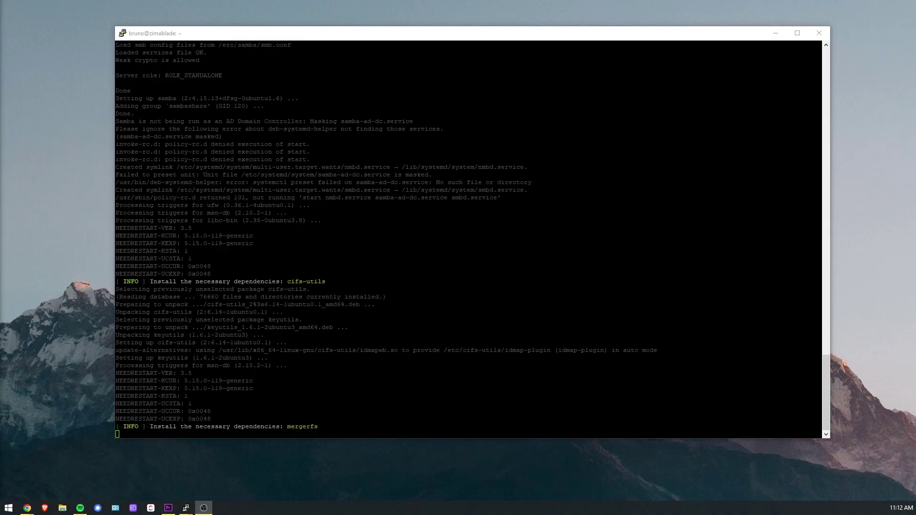
Step: Search the CasaOS App Store for motioneye, install Motioneye and reopen the App Store
{"action": "type", "text": "mo"}
{"action": "type", "text": "tioneye"}
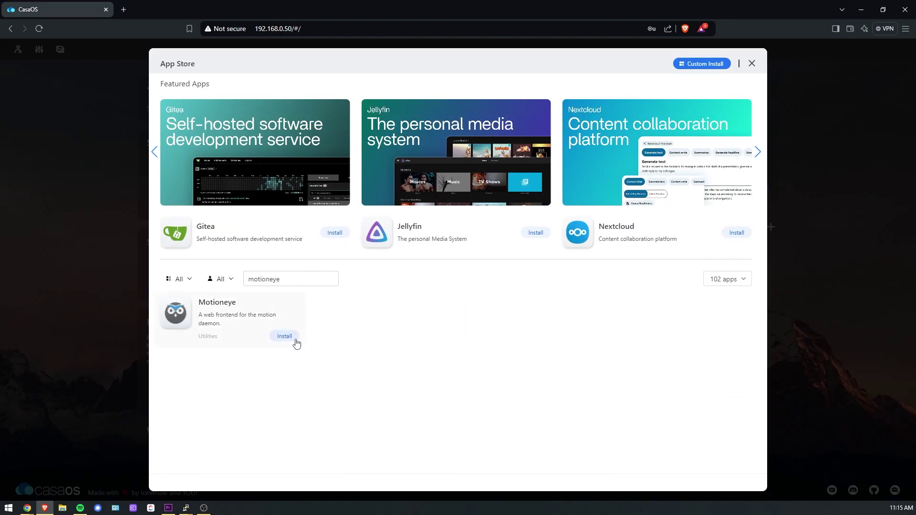
{"action": "left_click", "coordinate": [295, 341]}
{"action": "left_click", "coordinate": [587, 340]}
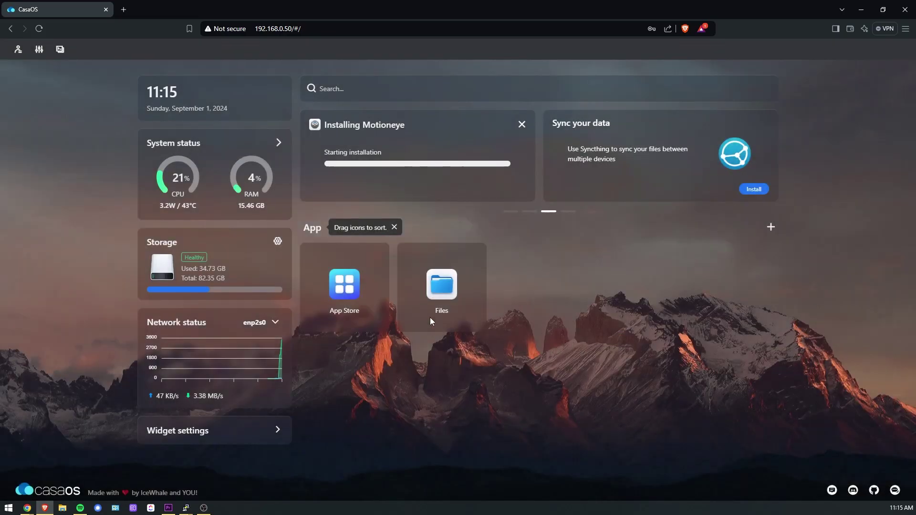
{"action": "left_click", "coordinate": [341, 285]}
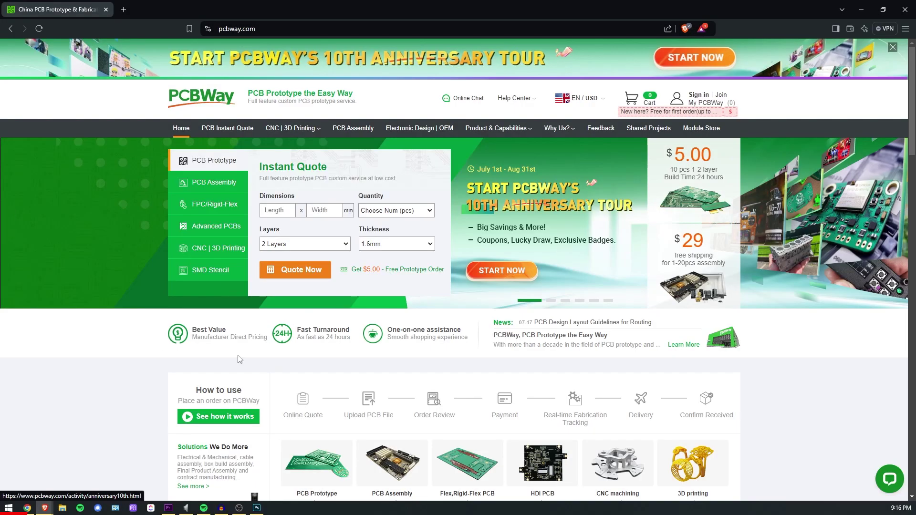
Step: Review PCBWay's home page and its Advanced High-quality PCB Capabilities, and open the layer options of the Advanced PCBs quote
{"action": "scroll", "coordinate": [822, 244], "scroll_direction": "down", "scroll_amount": 15}
{"action": "middle_click", "coordinate": [822, 244]}
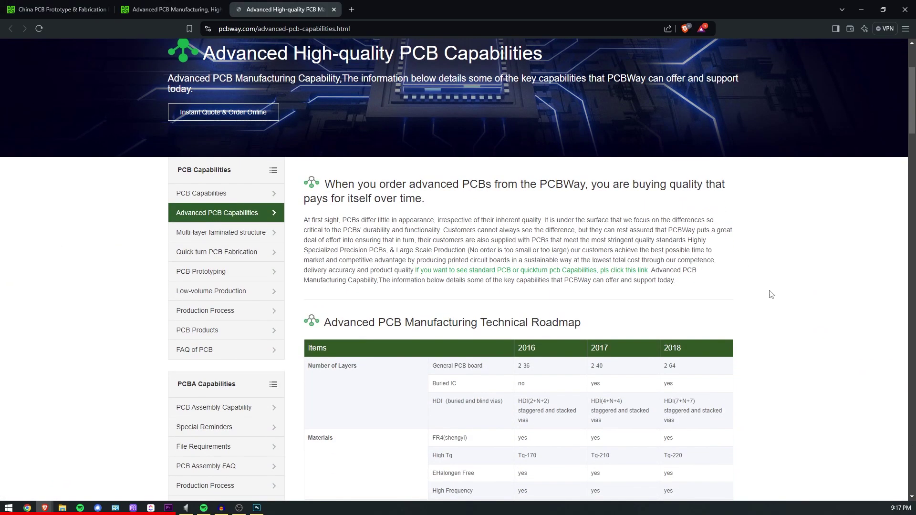
{"action": "scroll", "coordinate": [772, 294], "scroll_direction": "down", "scroll_amount": 7}
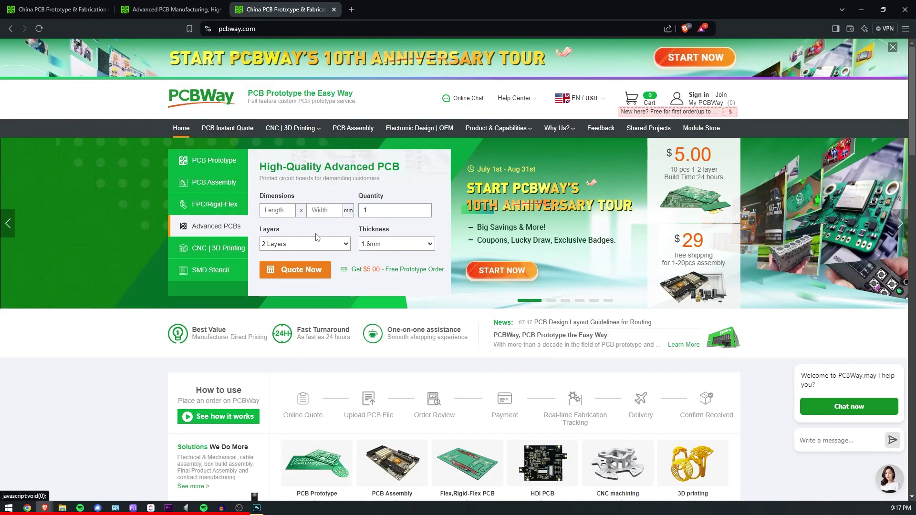
{"action": "left_click", "coordinate": [338, 245]}
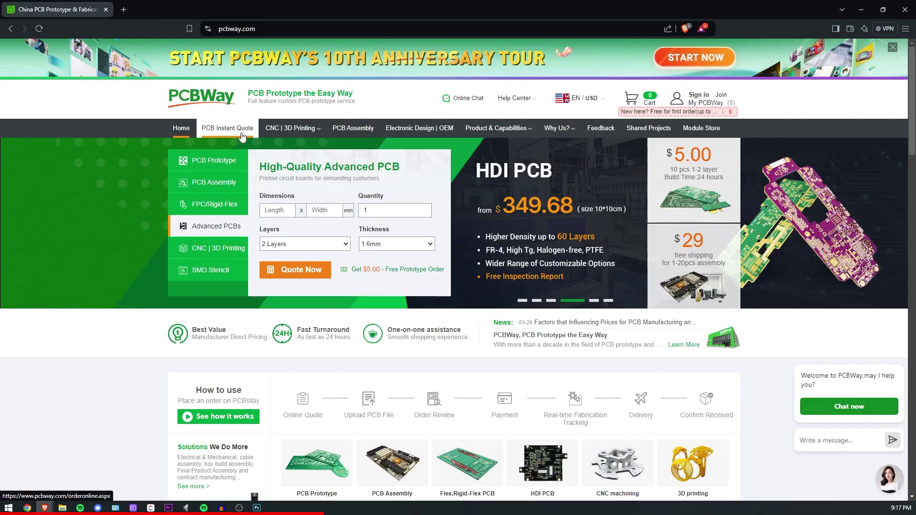
Step: Open the PCBWay 3D printing quote page and try Aluminum and Stainless steel as the part material
{"action": "left_click", "coordinate": [215, 190]}
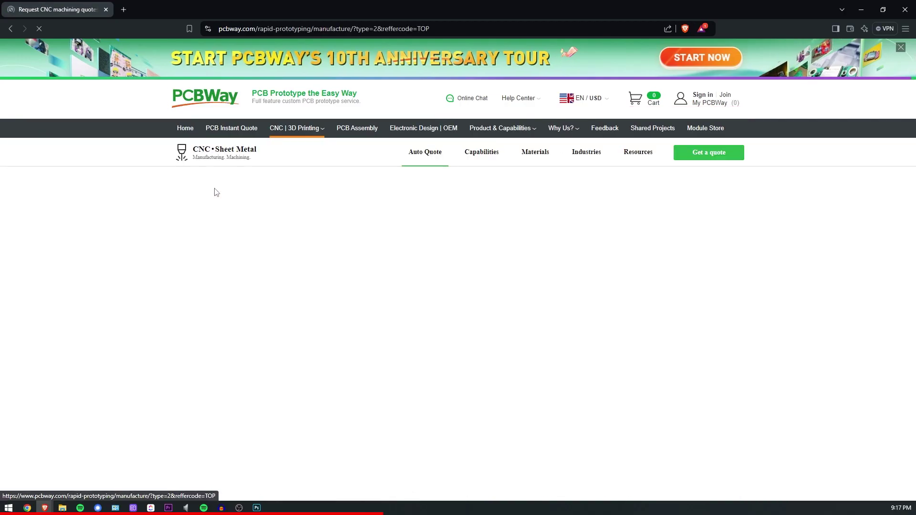
{"action": "scroll", "coordinate": [263, 231], "scroll_direction": "down", "scroll_amount": 2}
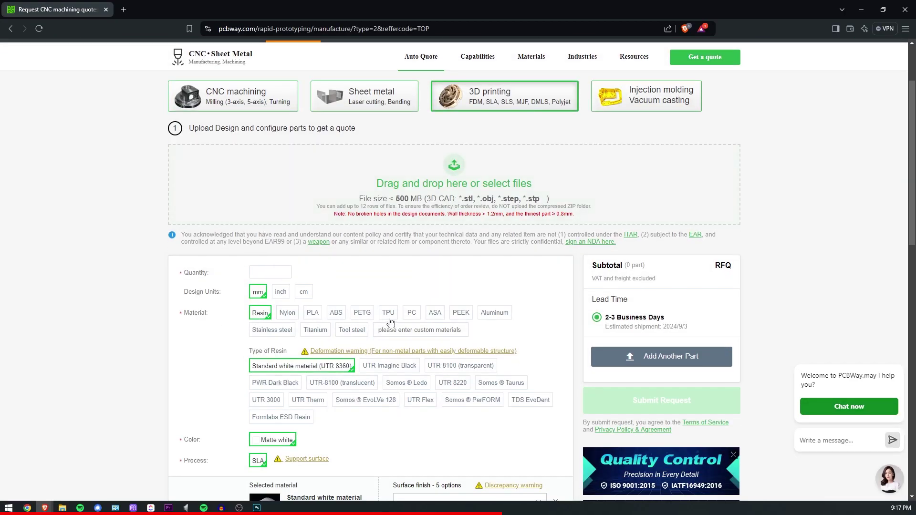
{"action": "left_click", "coordinate": [494, 313]}
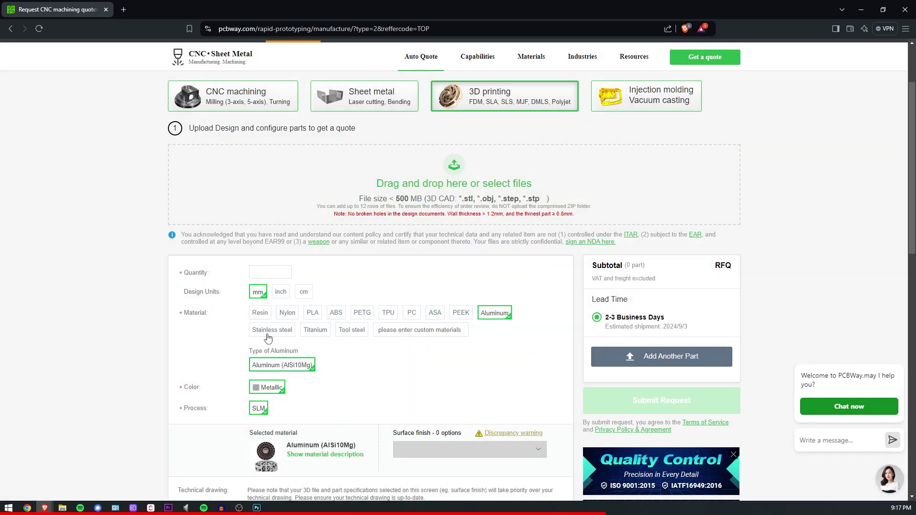
{"action": "left_click", "coordinate": [270, 332]}
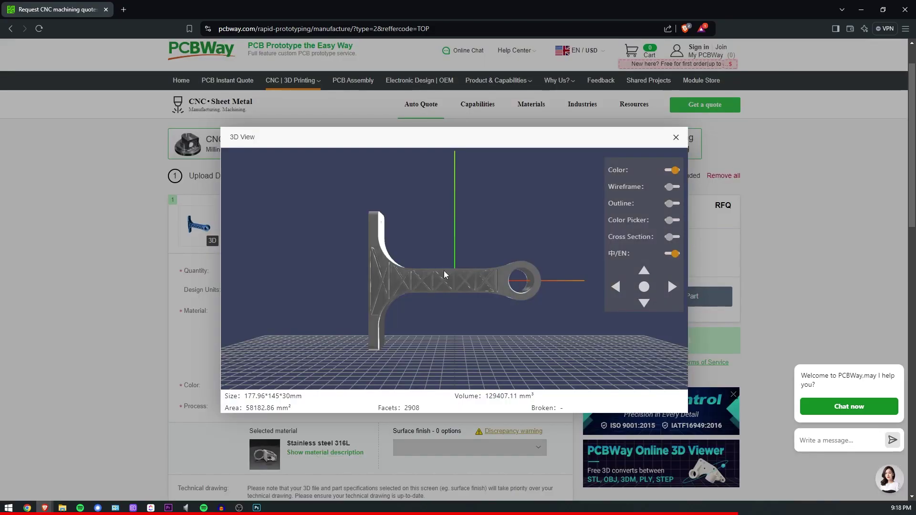
Step: Inspect filament holder.stl from another angle in the 3D view and set its printing material to PETG
{"action": "left_click_drag", "start_coordinate": [491, 284], "coordinate": [475, 305]}
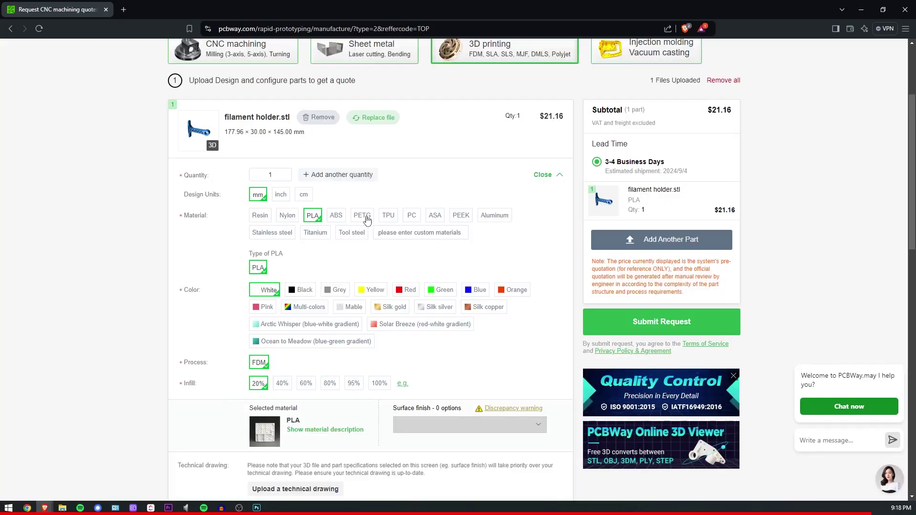
{"action": "left_click", "coordinate": [362, 215]}
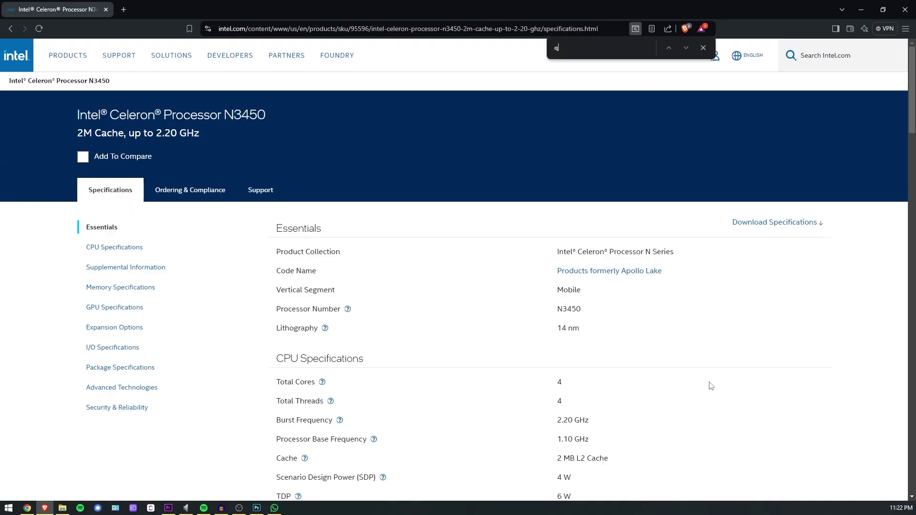
Step: Find "quick" in the Intel Celeron N3450 specifications and review the hardware codec support of Intel HD Graphics 500
{"action": "type", "text": "quick"}
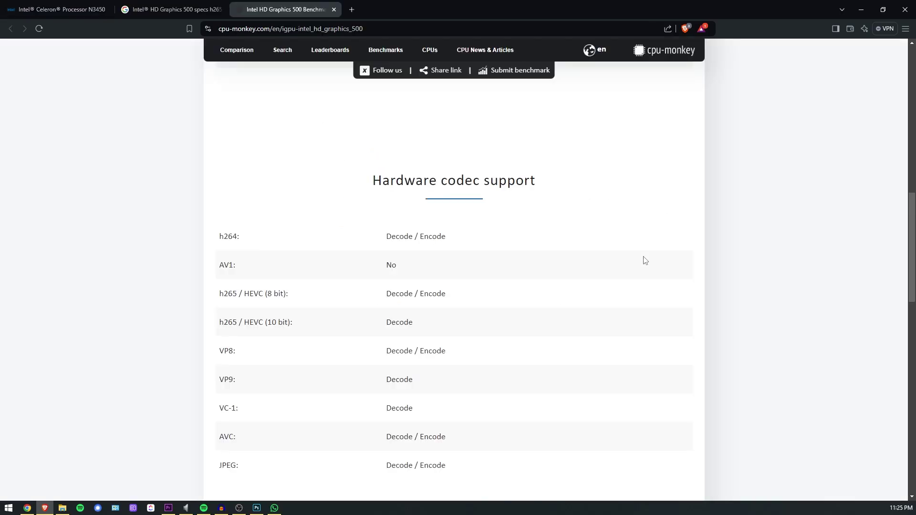
{"action": "scroll", "coordinate": [645, 260], "scroll_direction": "down", "scroll_amount": 1}
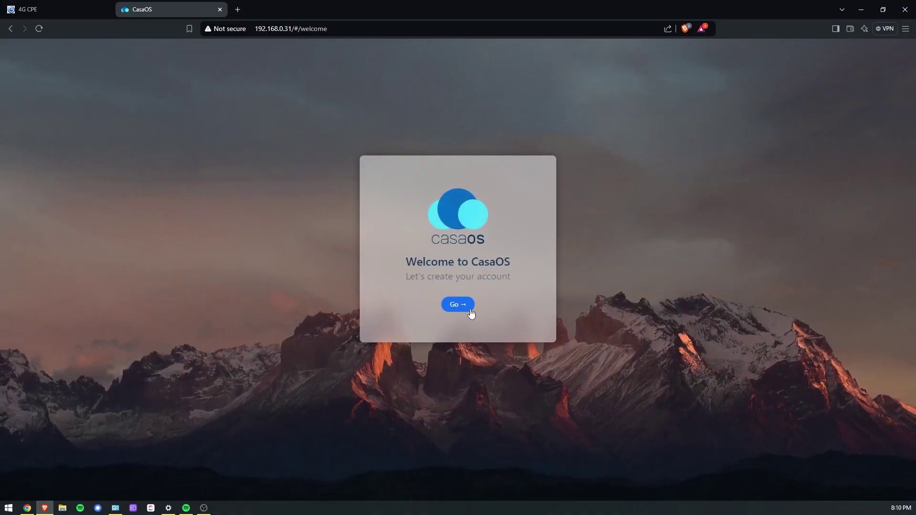
Step: Continue past the CasaOS welcome page and expand the System status widget to examine the dashboard widgets
{"action": "left_click", "coordinate": [464, 307]}
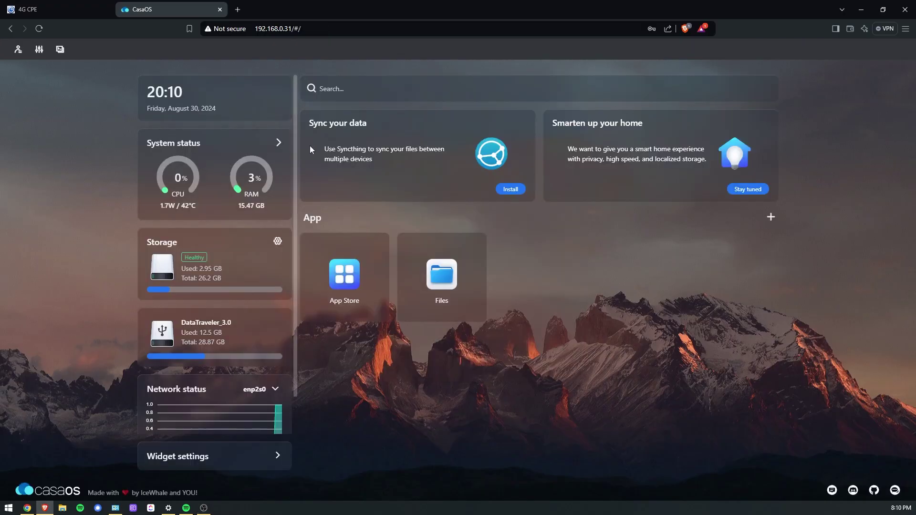
{"action": "scroll", "coordinate": [242, 159], "scroll_direction": "down", "scroll_amount": 2}
{"action": "scroll", "coordinate": [268, 153], "scroll_direction": "up", "scroll_amount": 2}
{"action": "left_click", "coordinate": [279, 143]}
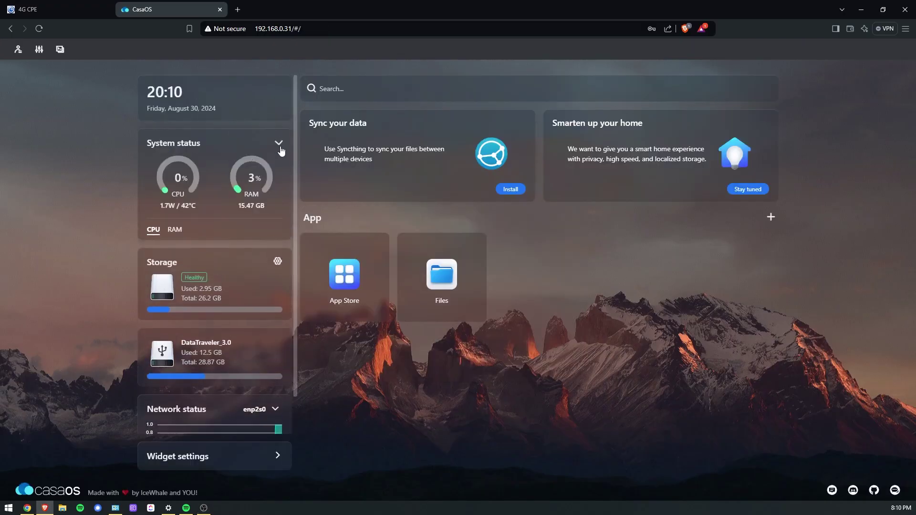
{"action": "scroll", "coordinate": [274, 239], "scroll_direction": "down", "scroll_amount": 2}
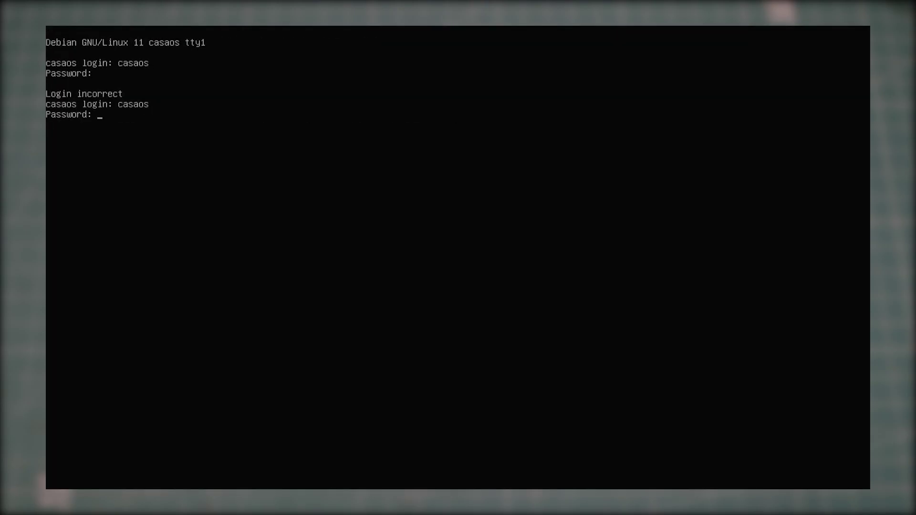
Step: Log in to the casaos console with the account password and test the internet connection with ping google.com
{"action": "key", "text": "Return"}
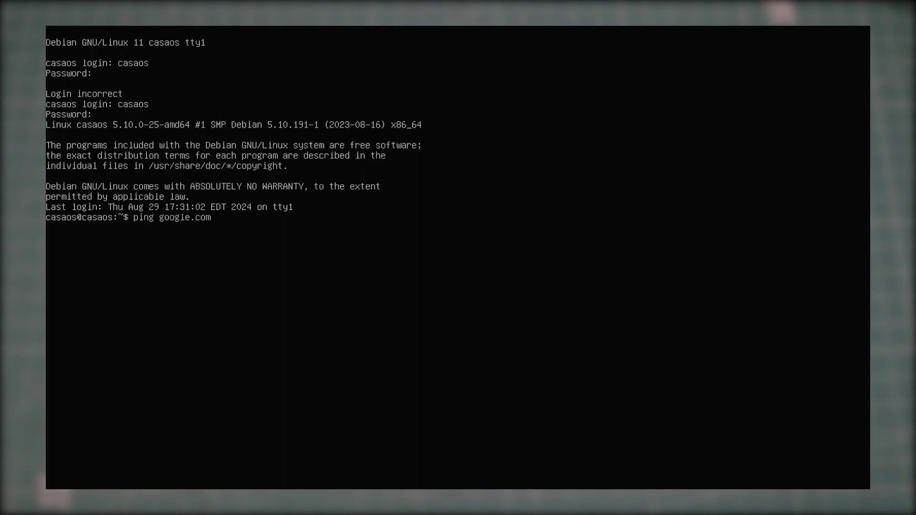
{"action": "type", "text": "ping google.com"}
{"action": "key", "text": "Return"}
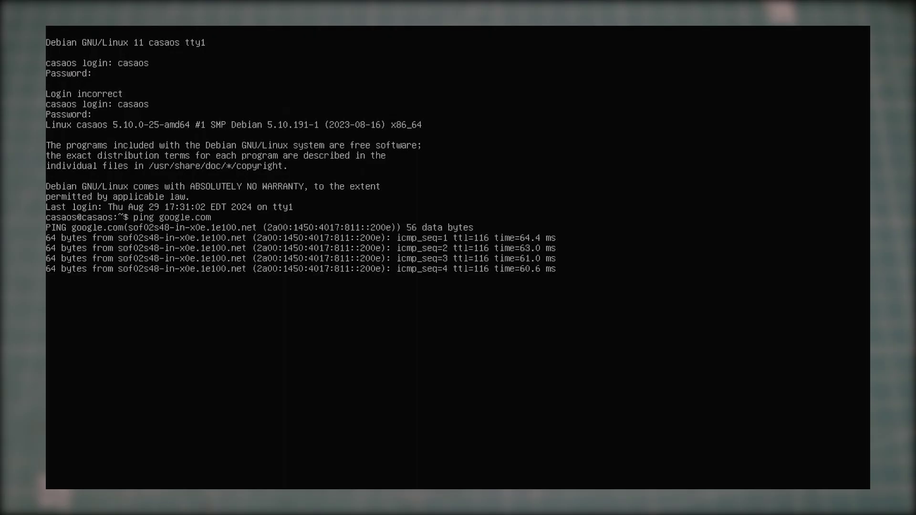
{"action": "key", "text": "ctrl+c"}
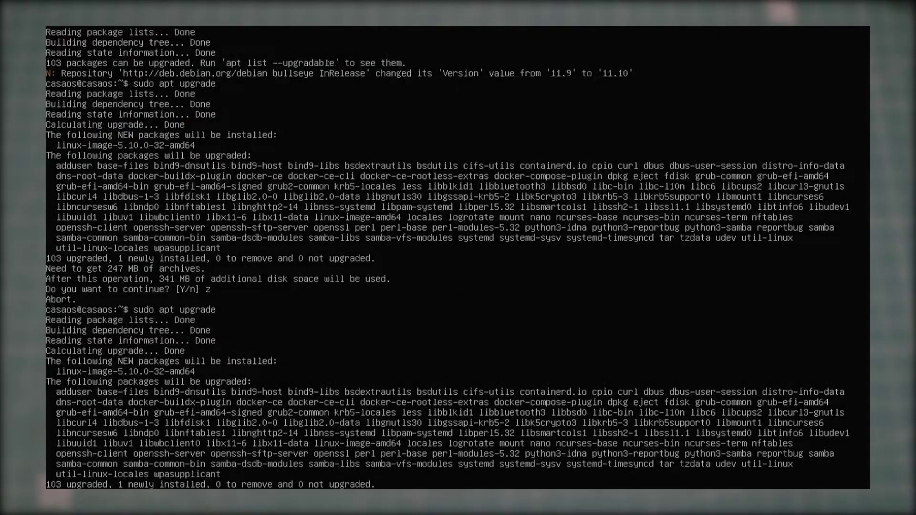
Step: Confirm the package installation of sudo apt upgrade with y
{"action": "type", "text": "y"}
{"action": "key", "text": "Return"}
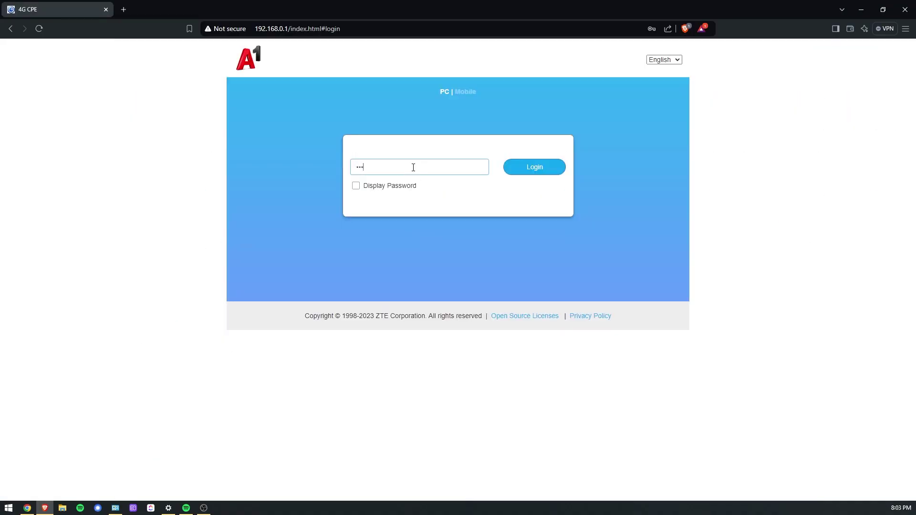
Step: Log in to the router with its password and bind the casaos device to a fixed IP address using MAC-IP Bind
{"action": "key", "text": "Return"}
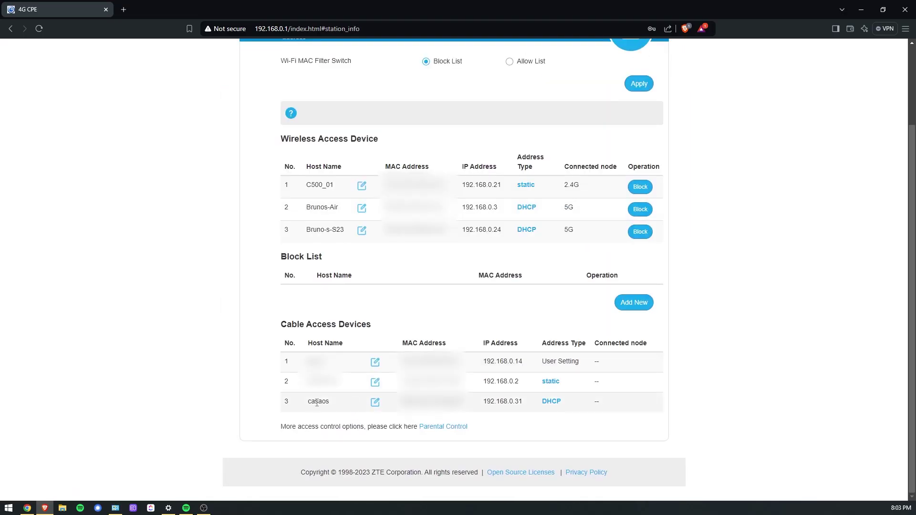
{"action": "left_click", "coordinate": [569, 431]}
{"action": "left_click", "coordinate": [553, 403]}
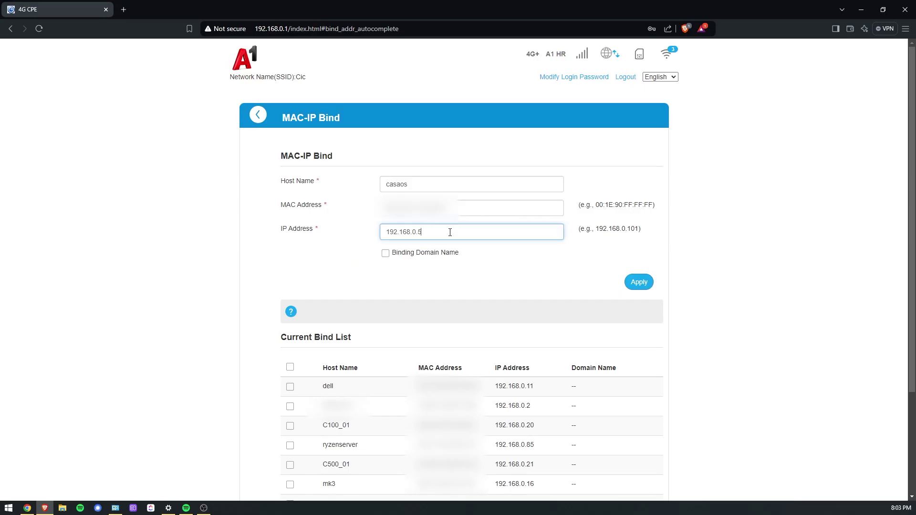
{"action": "left_click", "coordinate": [638, 282]}
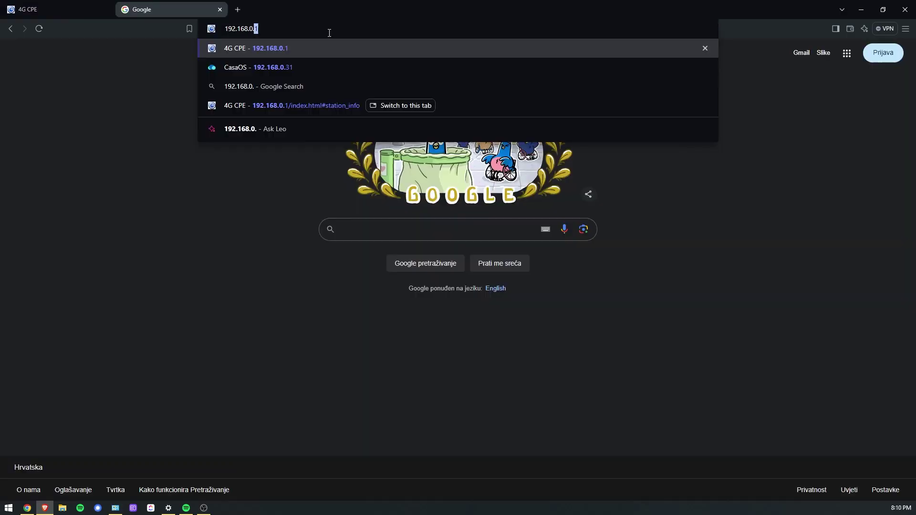
Step: Open CasaOS at 192.168.0.31 and create its account with a username and a matching, confirmed password
{"action": "key", "text": "Return"}
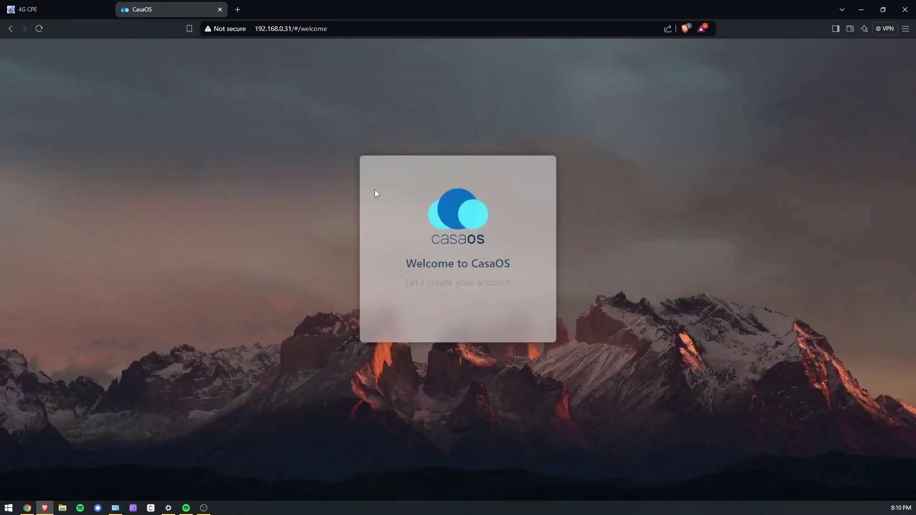
{"action": "left_click", "coordinate": [458, 305]}
{"action": "type", "text": "bruno"}
{"action": "key", "text": "Tab"}
{"action": "type", "text": "••••••••"}
{"action": "key", "text": "Tab"}
{"action": "type", "text": "••••"}
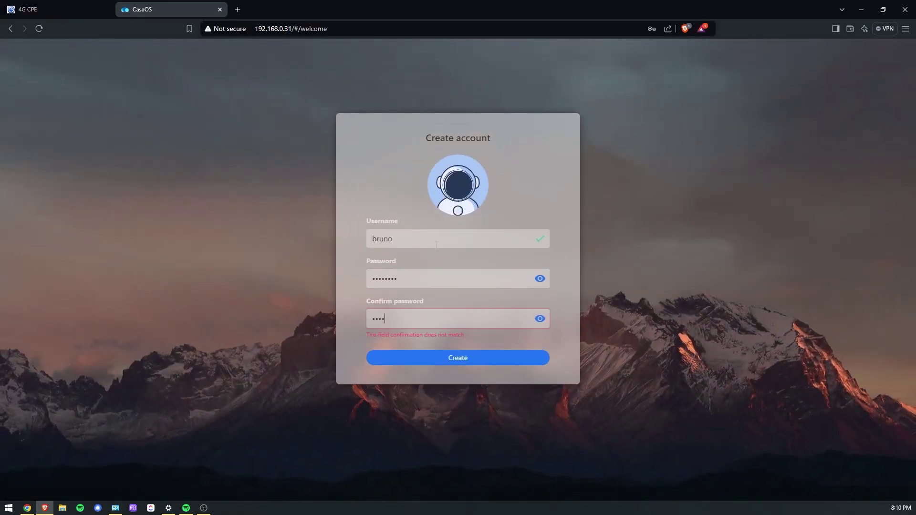
{"action": "type", "text": "••••"}
{"action": "left_click", "coordinate": [466, 354]}
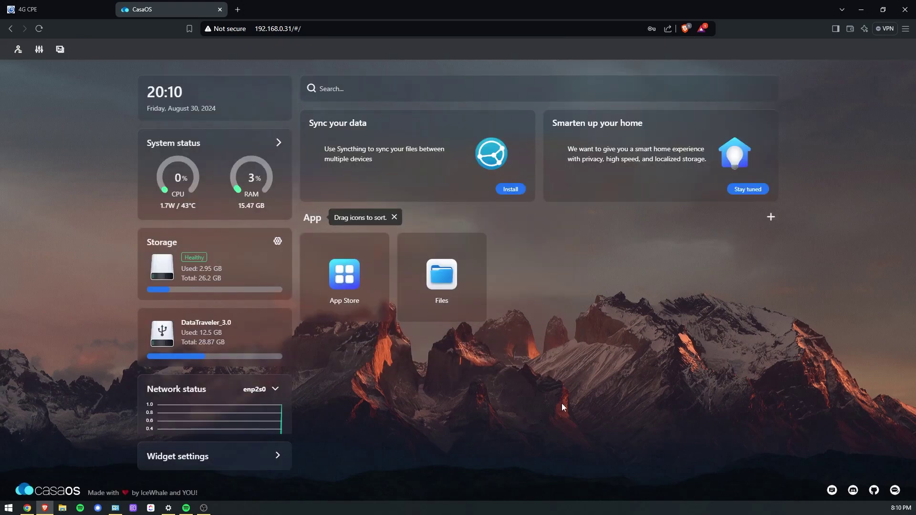
Step: Look into the Files app, and browse the App Store's list to view the Home Assistant entry
{"action": "left_click", "coordinate": [442, 275]}
{"action": "left_click", "coordinate": [233, 124]}
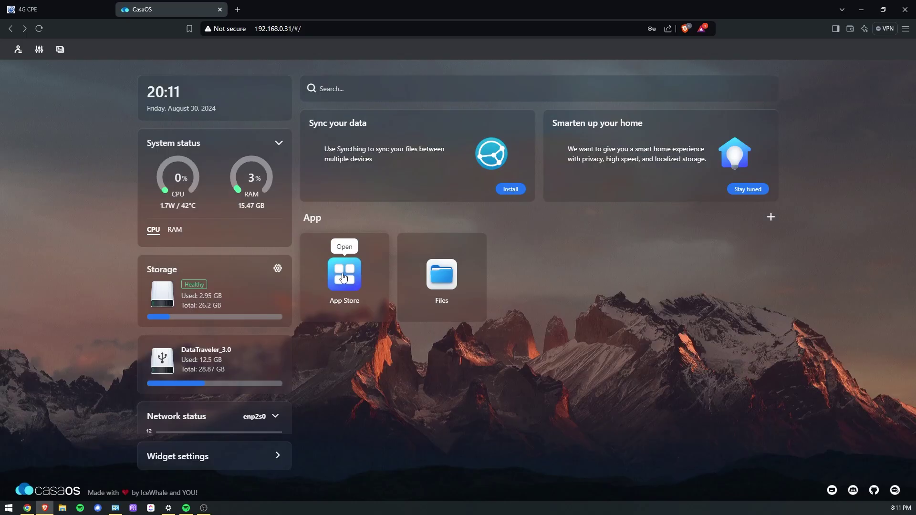
{"action": "left_click", "coordinate": [340, 274]}
{"action": "scroll", "coordinate": [554, 297], "scroll_direction": "down", "scroll_amount": 4}
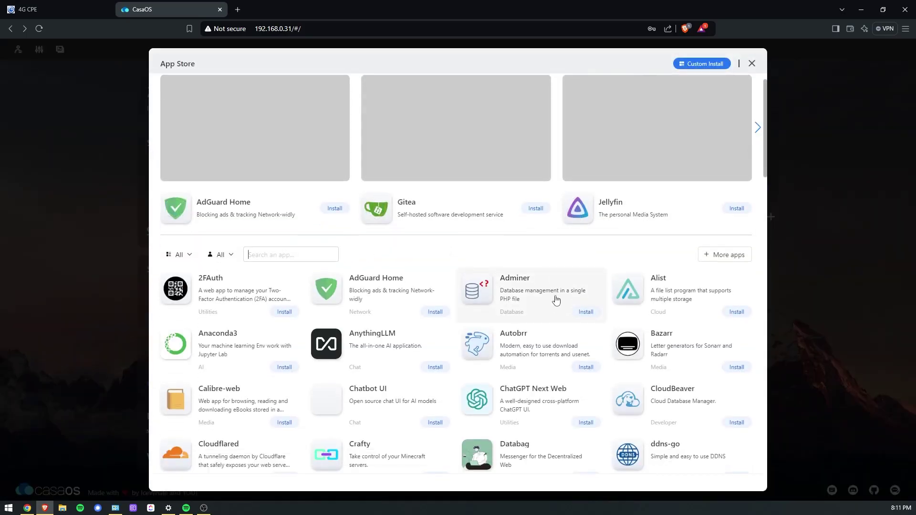
{"action": "scroll", "coordinate": [558, 301], "scroll_direction": "down", "scroll_amount": 5}
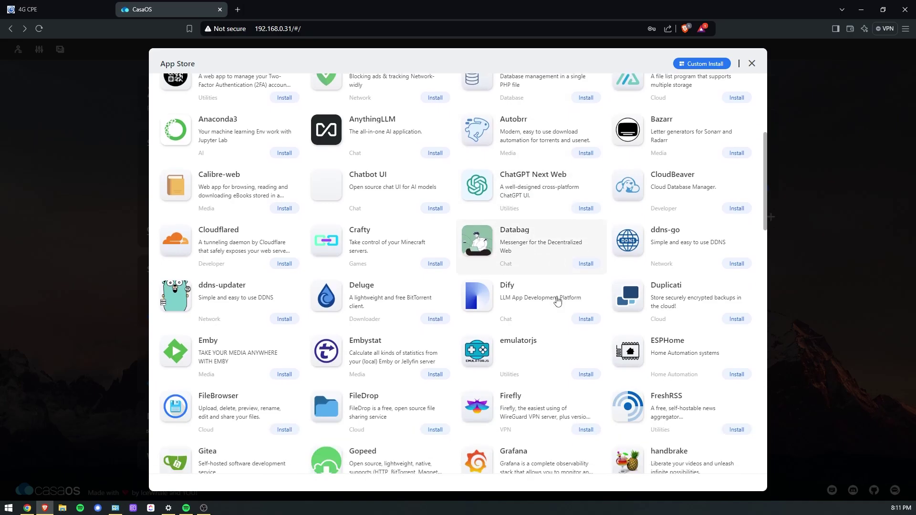
{"action": "scroll", "coordinate": [558, 300], "scroll_direction": "down", "scroll_amount": 1}
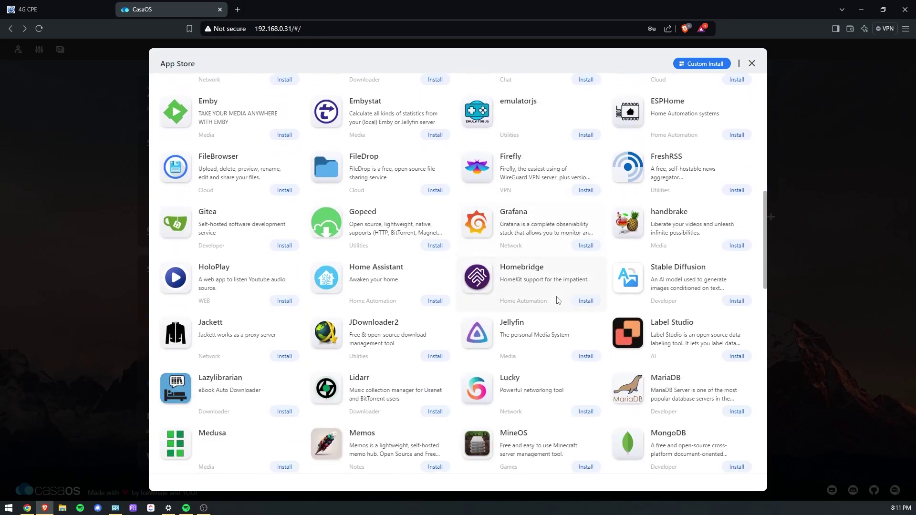
{"action": "left_click", "coordinate": [406, 277]}
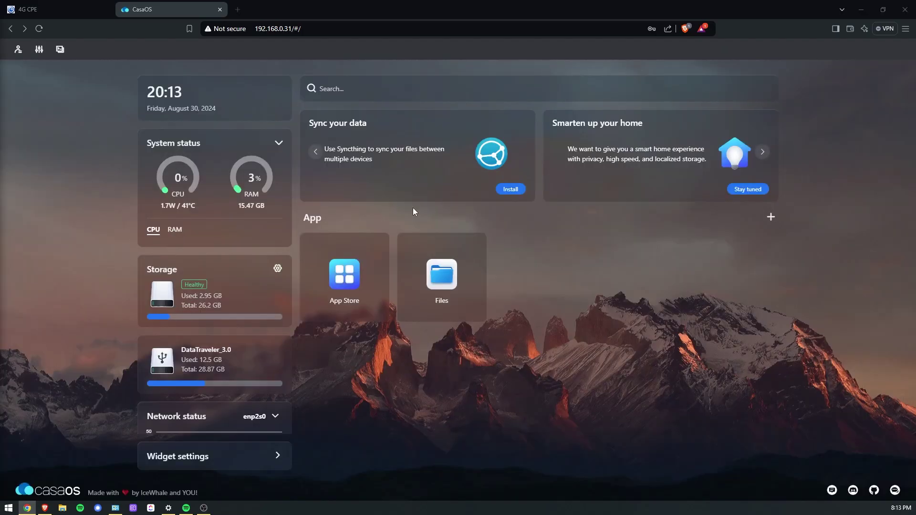
Step: View the folders under DATA in the Files app, close it and reopen the App Store
{"action": "left_click", "coordinate": [437, 284]}
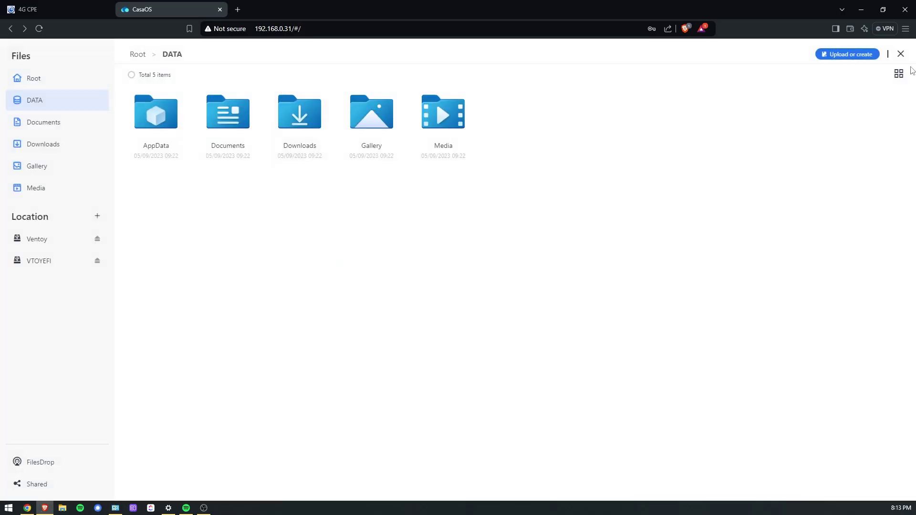
{"action": "left_click", "coordinate": [901, 56]}
{"action": "left_click", "coordinate": [345, 271]}
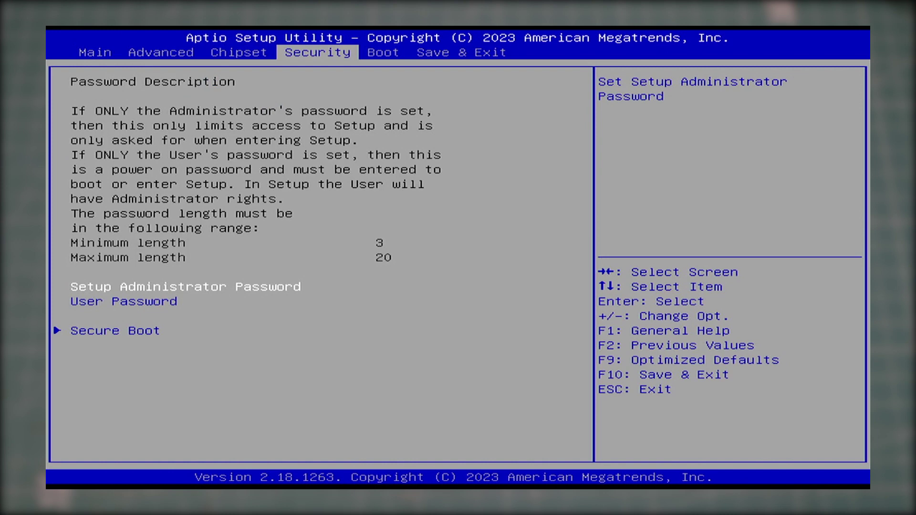
Step: Move the KingstonDataTraveler drive at Boot Option #5 to first place in the BIOS boot priorities
{"action": "key", "text": "Right"}
{"action": "key", "text": "Down"}
{"action": "key", "text": "Down"}
{"action": "key", "text": "Down"}
{"action": "key", "text": "Down"}
{"action": "key", "text": "Down"}
{"action": "key", "text": "Down"}
{"action": "key", "text": "Down"}
{"action": "key", "text": "Down"}
{"action": "key", "text": "Down"}
{"action": "key", "text": "Down"}
{"action": "key", "text": "Down"}
{"action": "key", "text": "Down"}
{"action": "key", "text": "Down"}
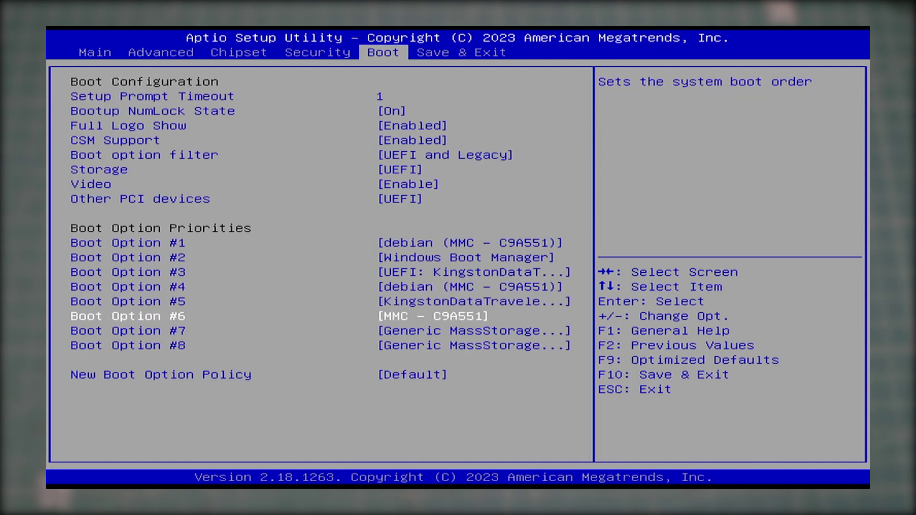
{"action": "key", "text": "Up"}
{"action": "key", "text": "plus"}
{"action": "key", "text": "plus"}
{"action": "key", "text": "plus"}
{"action": "key", "text": "plus"}
Step: Save the BIOS changes and exit, and boot Windows.iso from the Ventoy menu
{"action": "key", "text": "Right"}
{"action": "key", "text": "Down"}
{"action": "key", "text": "Up"}
{"action": "key", "text": "Return"}
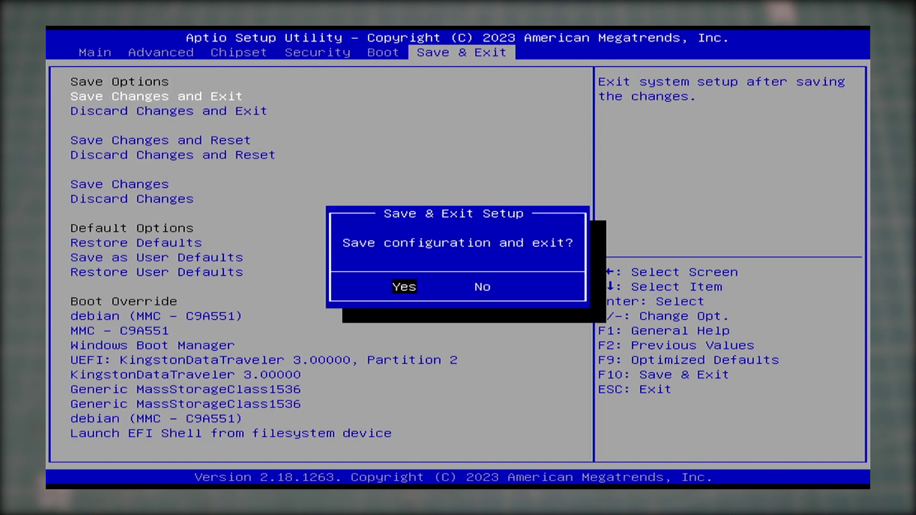
{"action": "key", "text": "Return"}
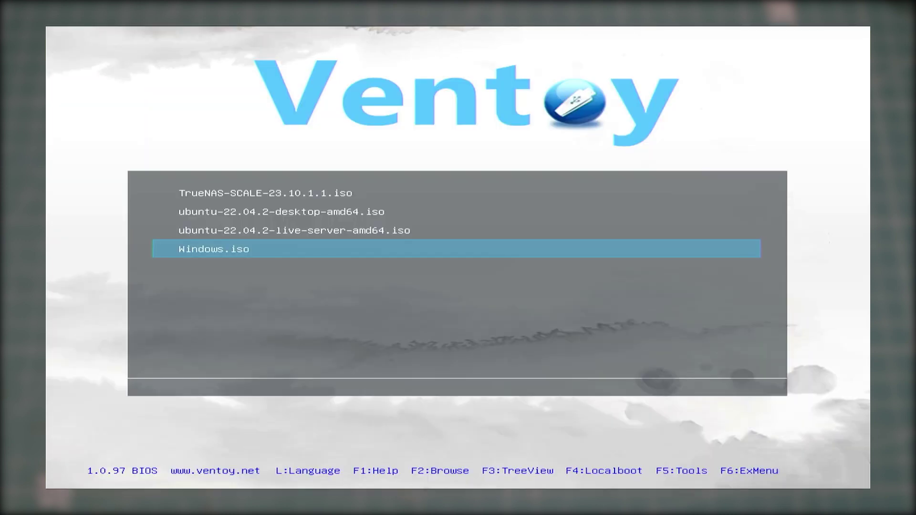
{"action": "key", "text": "Return"}
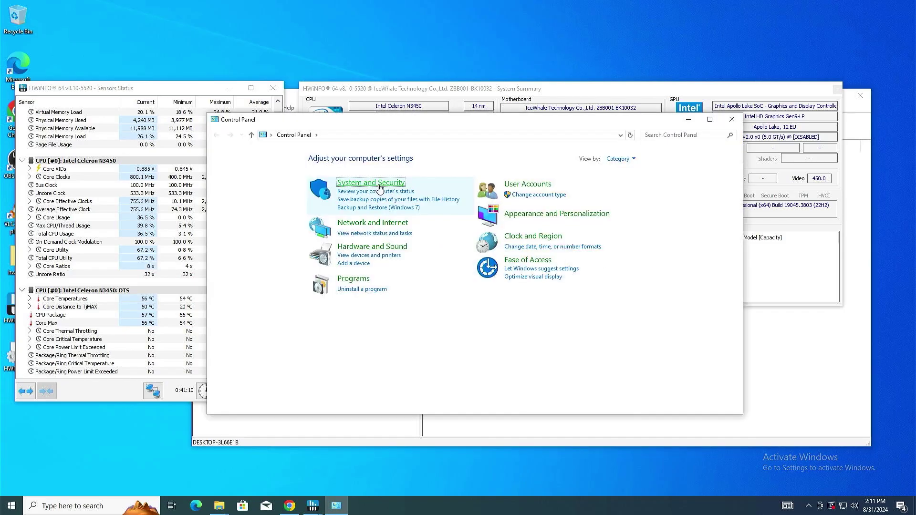
Step: View the System and Security category of Control Panel, and examine the CPU's Core Temperatures in the HWiNFO sensor list
{"action": "left_click", "coordinate": [381, 183]}
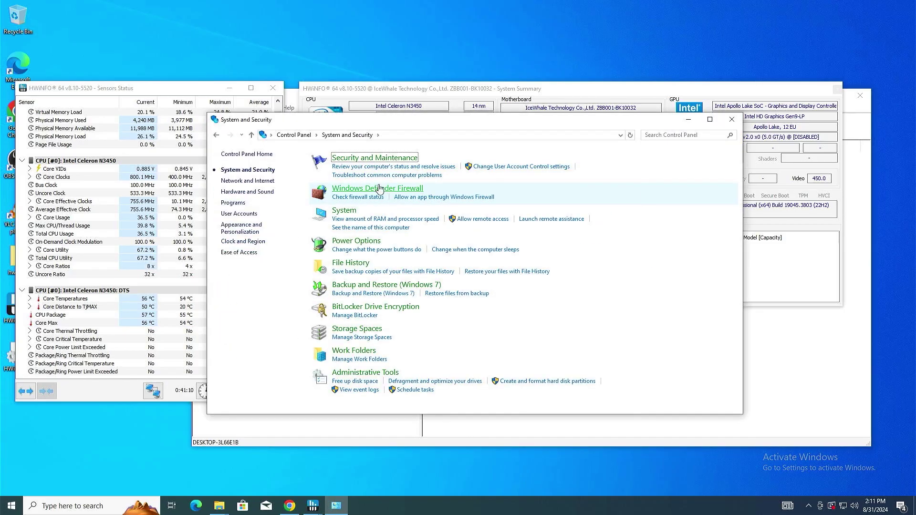
{"action": "left_click", "coordinate": [310, 152]}
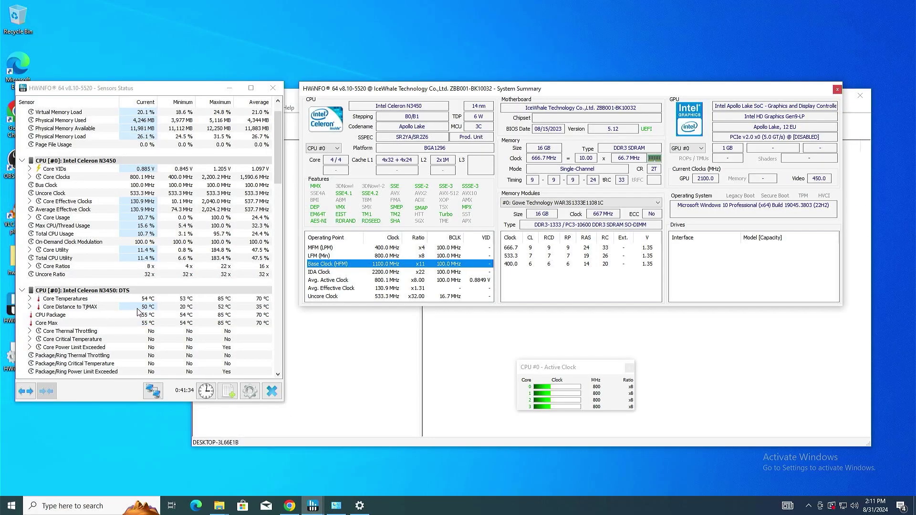
{"action": "left_click", "coordinate": [142, 308]}
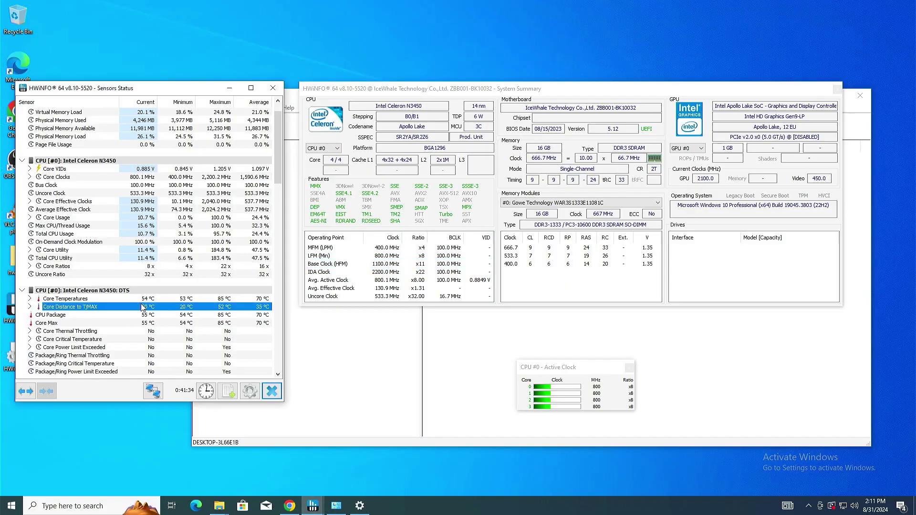
{"action": "left_click", "coordinate": [141, 302]}
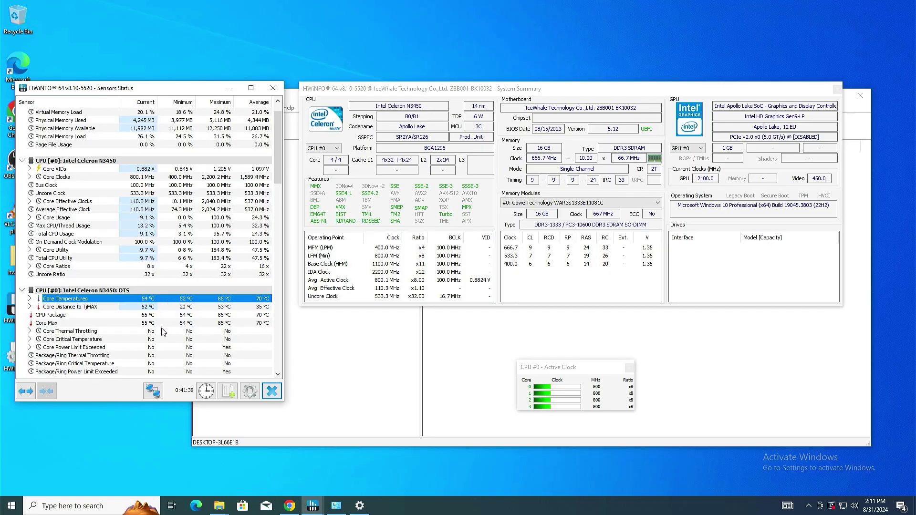
{"action": "mouse_move", "coordinate": [162, 333]}
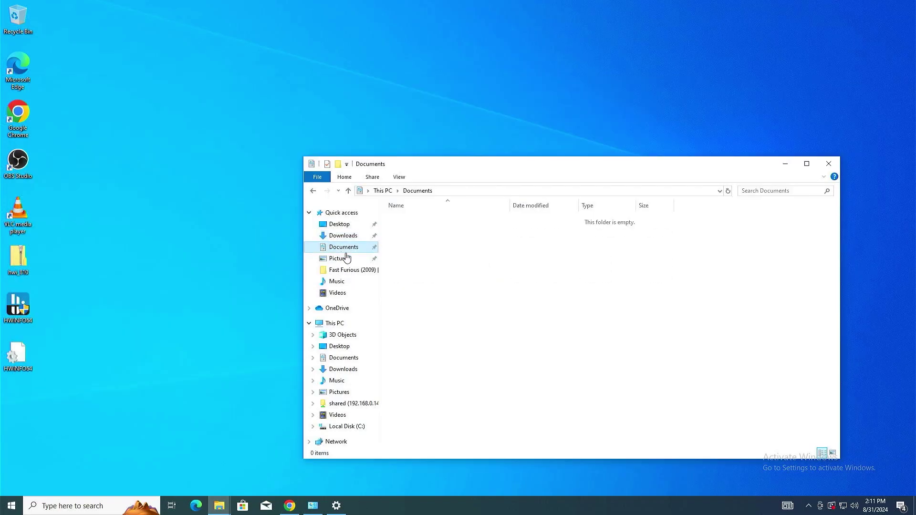
Step: Look through the Pictures and Fast Furious (2009) folders, and skip ahead in the Samba share setup video on YouTube
{"action": "left_click", "coordinate": [348, 260]}
{"action": "left_click", "coordinate": [348, 274]}
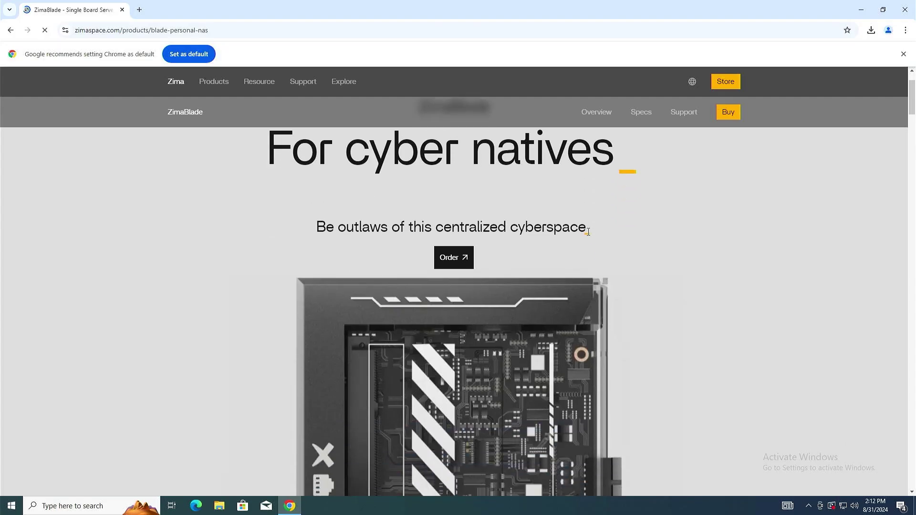
{"action": "scroll", "coordinate": [588, 232], "scroll_direction": "down", "scroll_amount": 2}
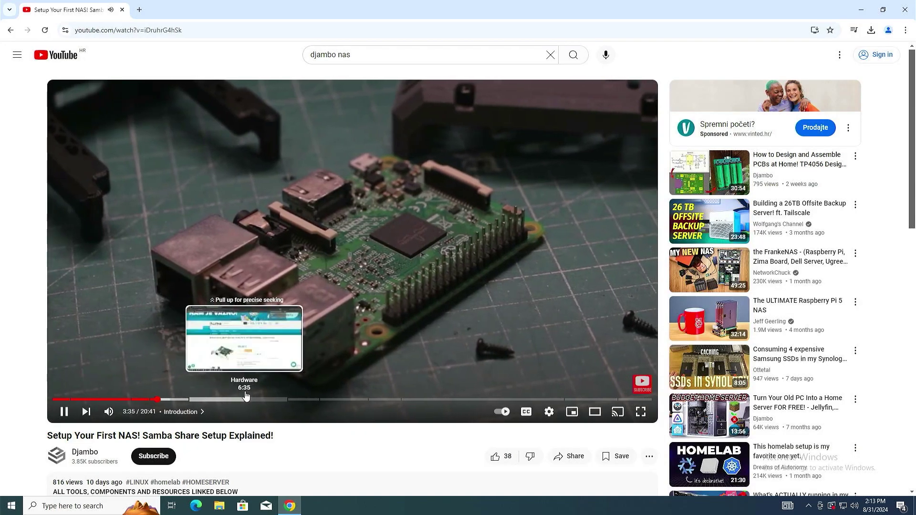
{"action": "left_click_drag", "start_coordinate": [245, 395], "coordinate": [298, 399]}
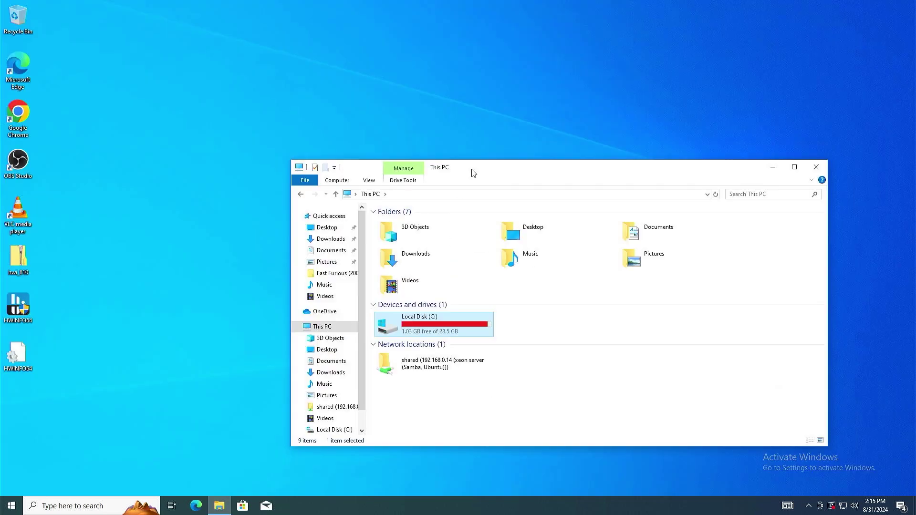
Step: Inspect the capacity details of Local Disk (C:) in its properties, and open the shared network location at 192.168.0.14
{"action": "left_click_drag", "start_coordinate": [471, 172], "coordinate": [365, 133]}
{"action": "left_click", "coordinate": [434, 316]}
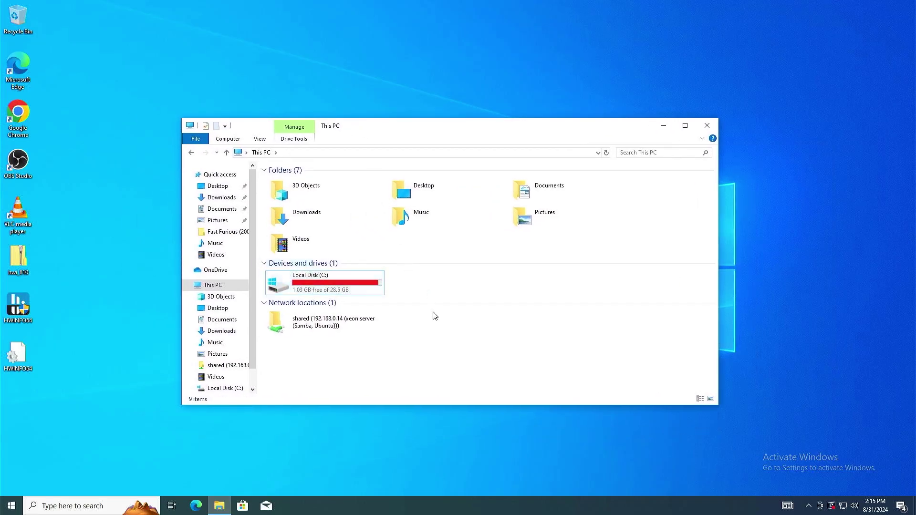
{"action": "right_click", "coordinate": [326, 290]}
{"action": "left_click", "coordinate": [357, 436]}
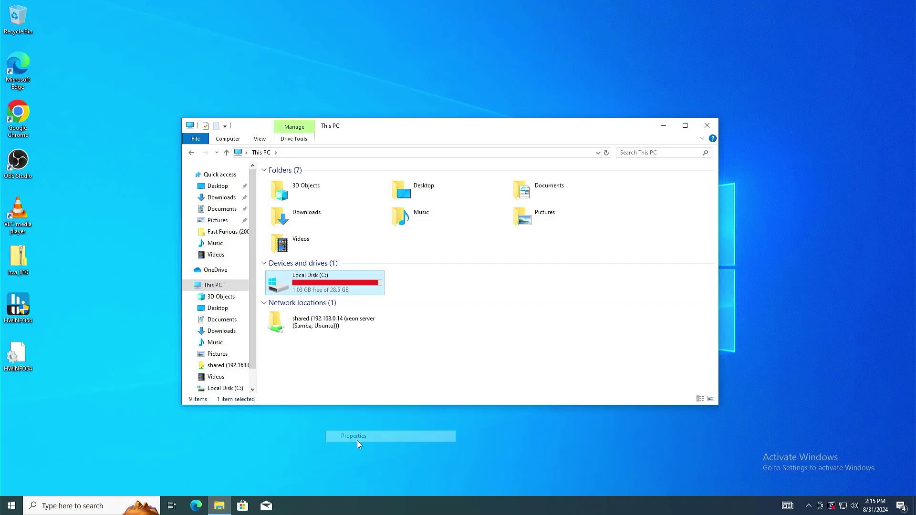
{"action": "left_click_drag", "start_coordinate": [422, 265], "coordinate": [494, 234]}
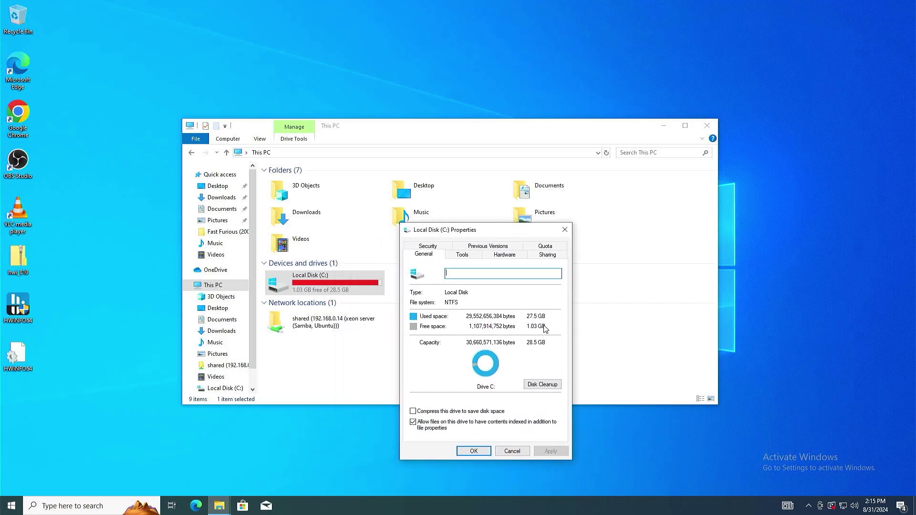
{"action": "left_click", "coordinate": [563, 231]}
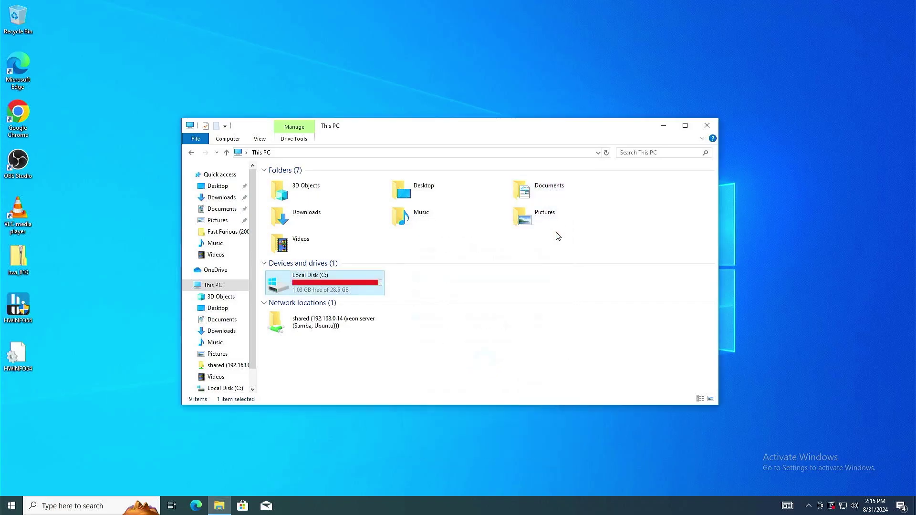
{"action": "left_click", "coordinate": [471, 282]}
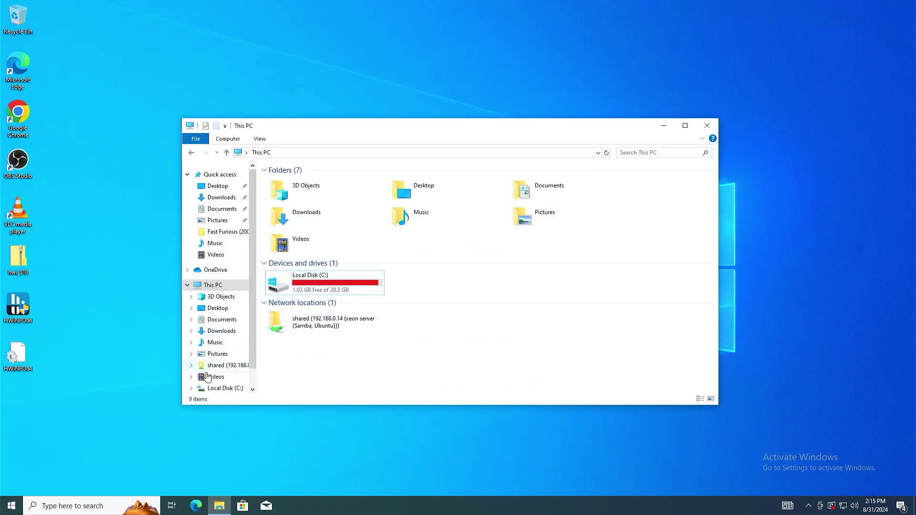
{"action": "left_click", "coordinate": [231, 367]}
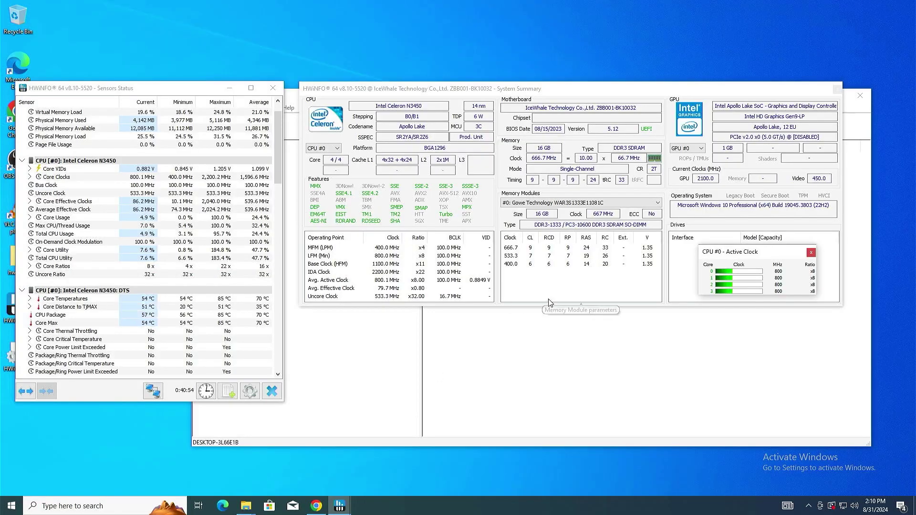
Step: Move the CPU #0 Active Clock window below the HWiNFO System Summary window
{"action": "left_click_drag", "start_coordinate": [722, 257], "coordinate": [552, 373]}
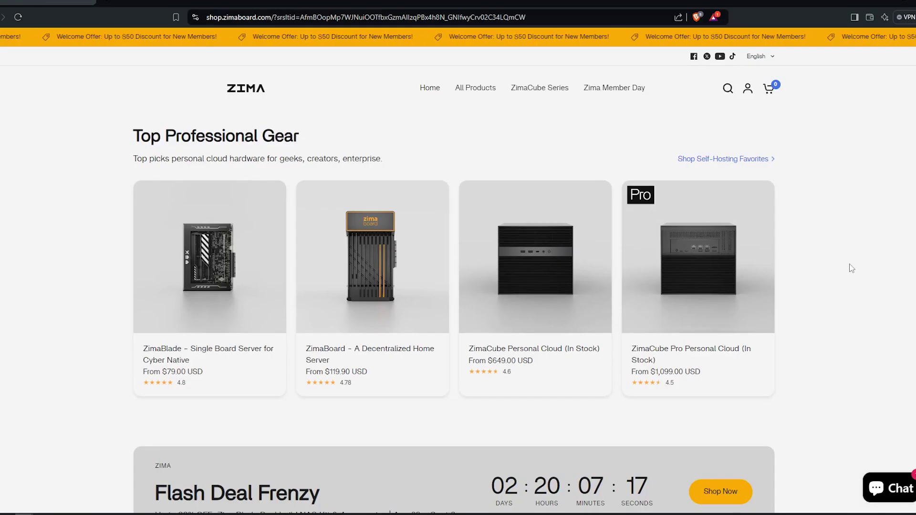
{"action": "scroll", "coordinate": [879, 270], "scroll_direction": "down", "scroll_amount": 1}
{"action": "scroll", "coordinate": [843, 266], "scroll_direction": "up", "scroll_amount": 1}
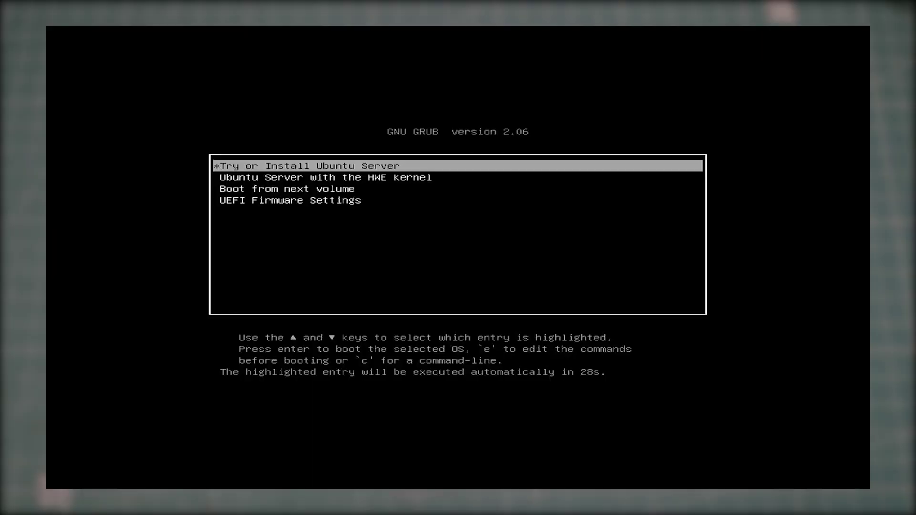
{"action": "key", "text": "Escape"}
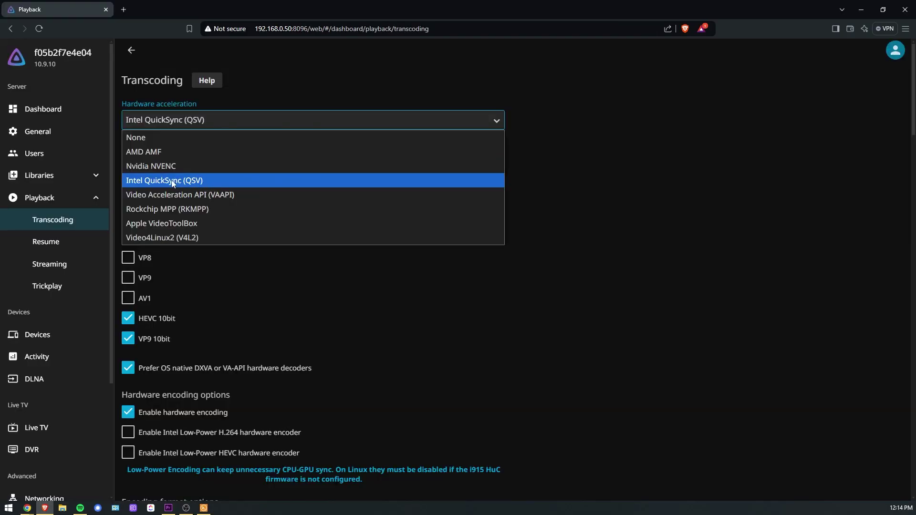
Step: Set Jellyfin's transcoding hardware acceleration to Intel QuickSync (QSV) and save the settings
{"action": "left_click", "coordinate": [172, 183]}
{"action": "scroll", "coordinate": [377, 200], "scroll_direction": "down", "scroll_amount": 20}
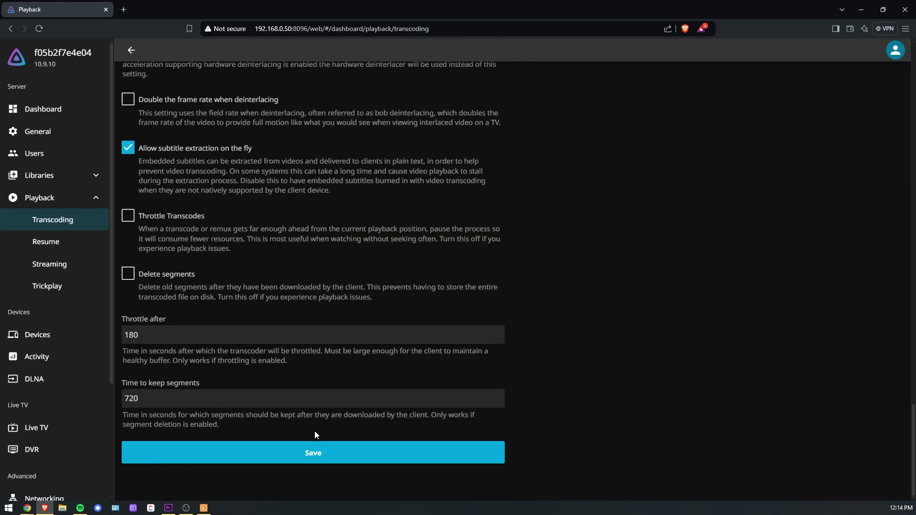
{"action": "left_click", "coordinate": [326, 461]}
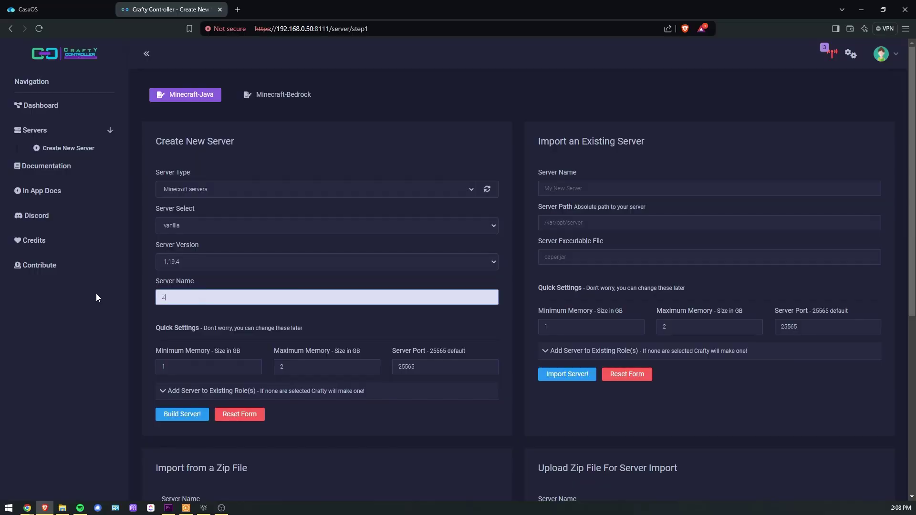
Step: Name the new vanilla 1.19.4 Minecraft server ZimaBlade Server, and open eula.txt among its files
{"action": "type", "text": "imaBlade S"}
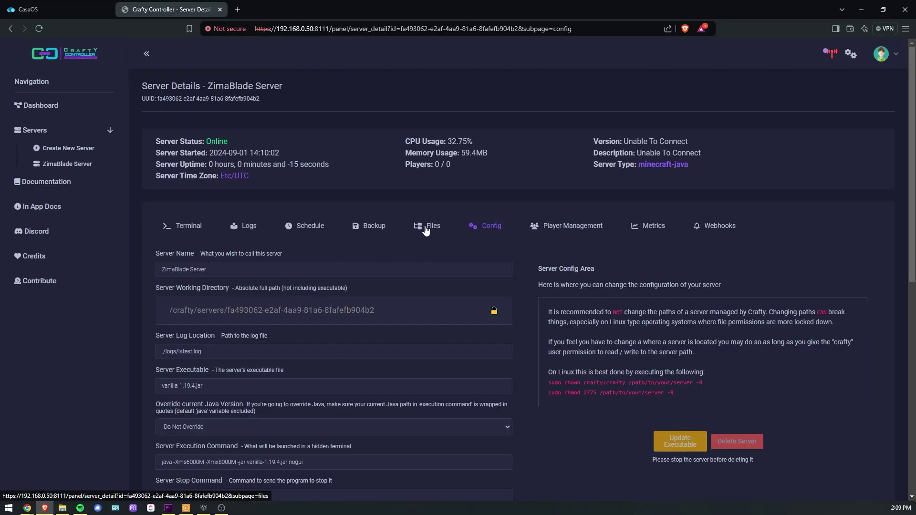
{"action": "left_click", "coordinate": [427, 227]}
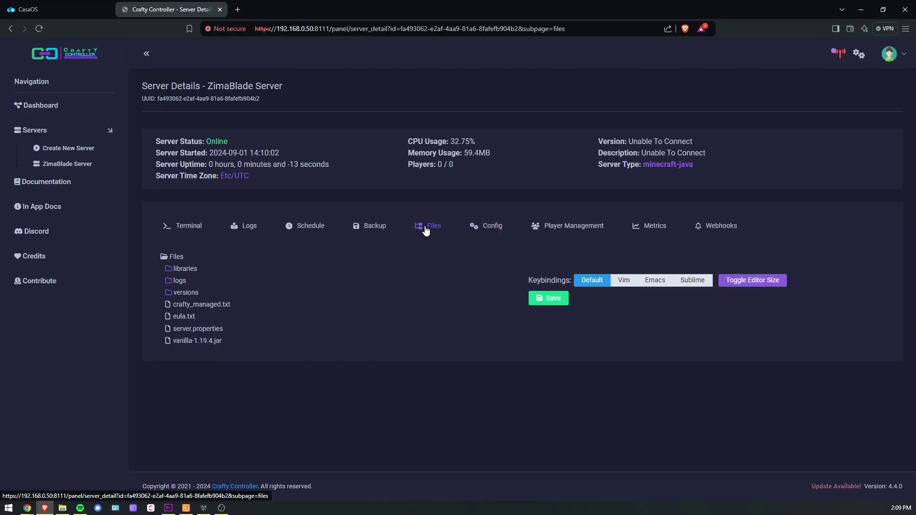
{"action": "left_click", "coordinate": [184, 316]}
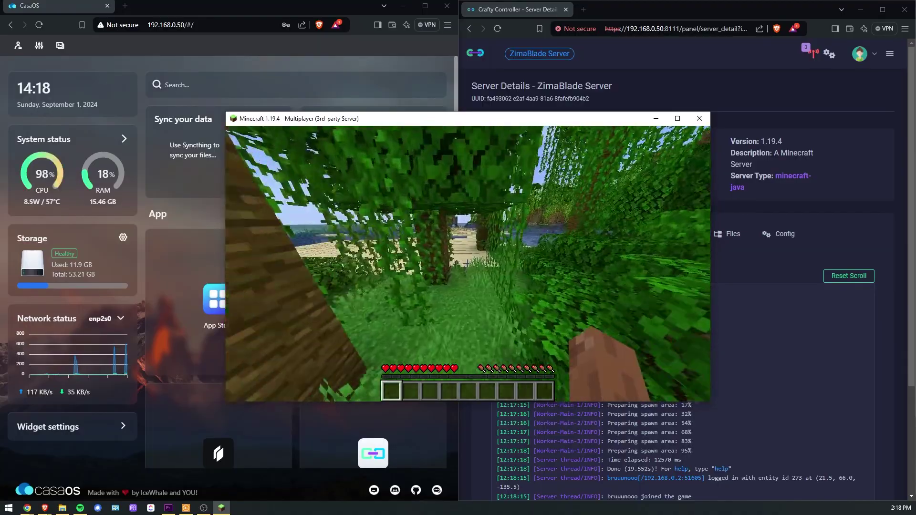
Step: Walk forward through the Minecraft world to try out the ZimaBlade Server
{"action": "key", "text": "w"}
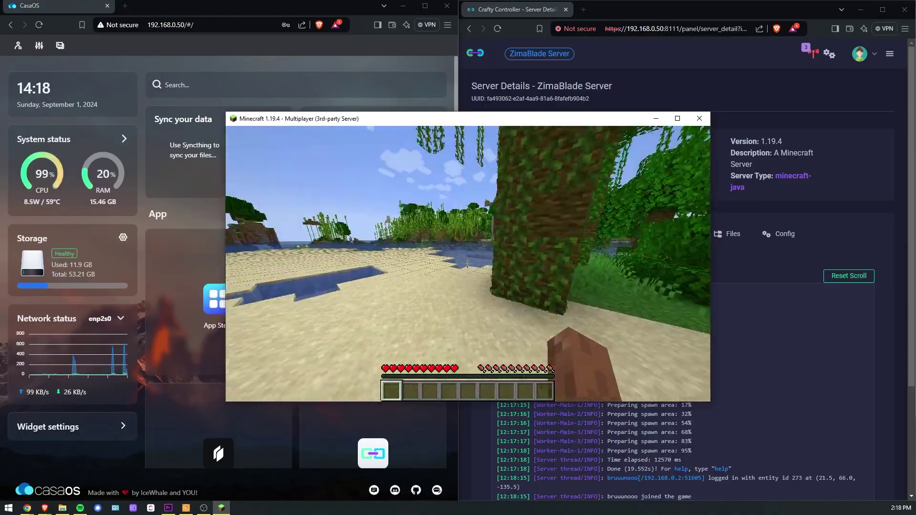
{"action": "key", "text": "w"}
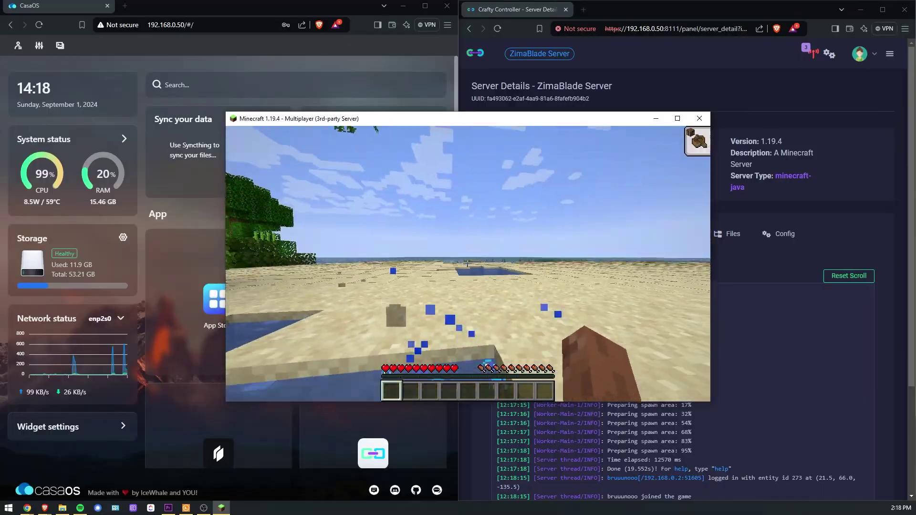